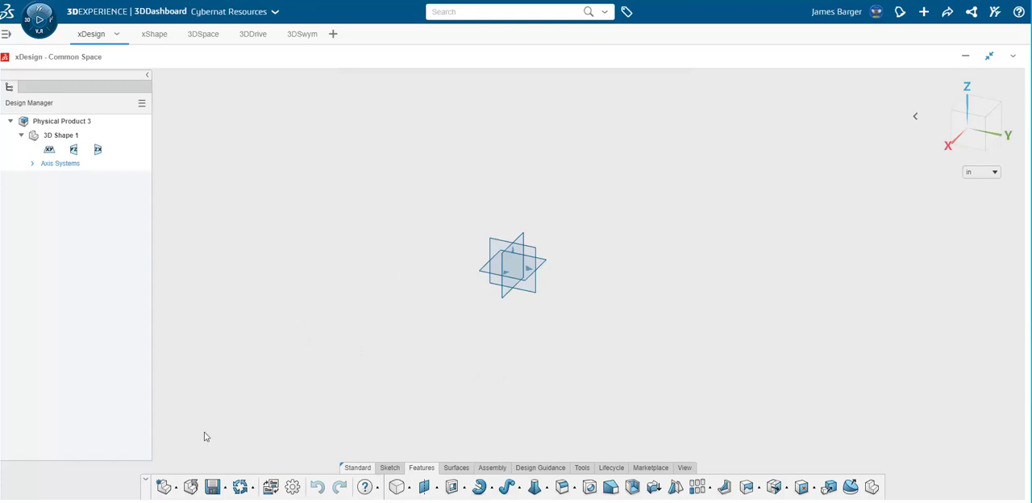
Create a new component named "Practice Piece" in Common Space, discarding the changes to the current product.
click(175, 487)
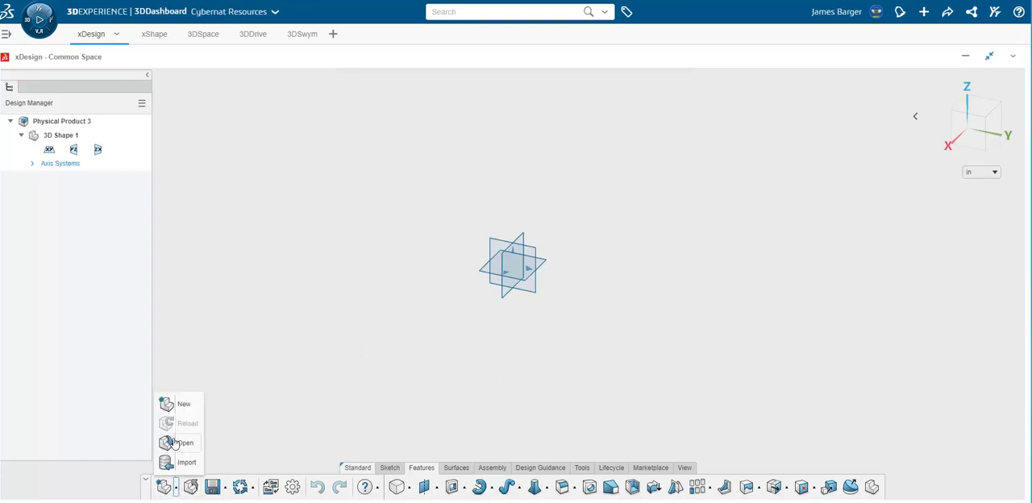
click(176, 417)
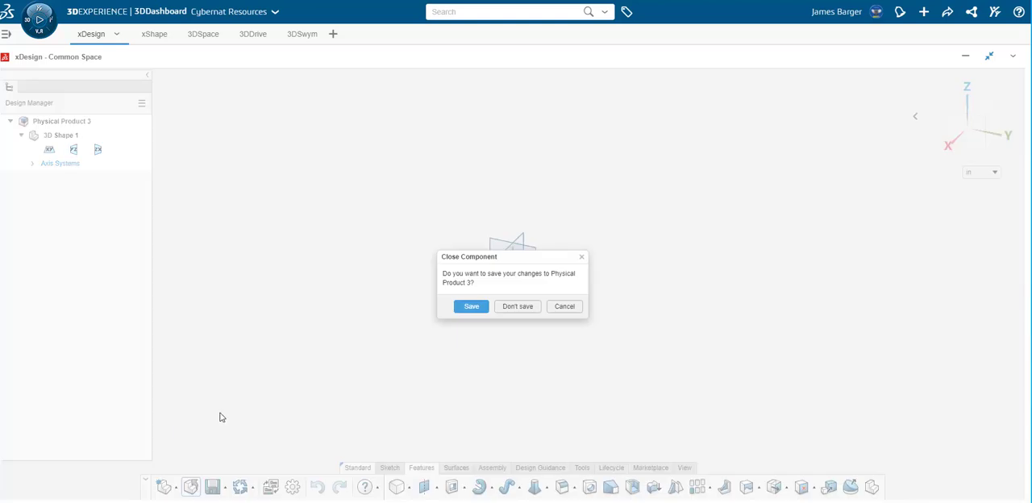
click(521, 310)
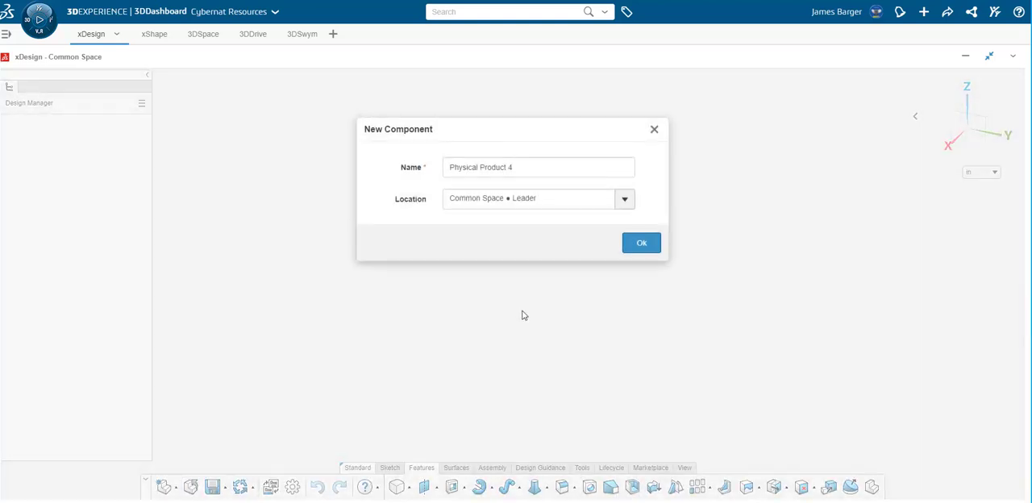
drag(528, 172, 396, 172)
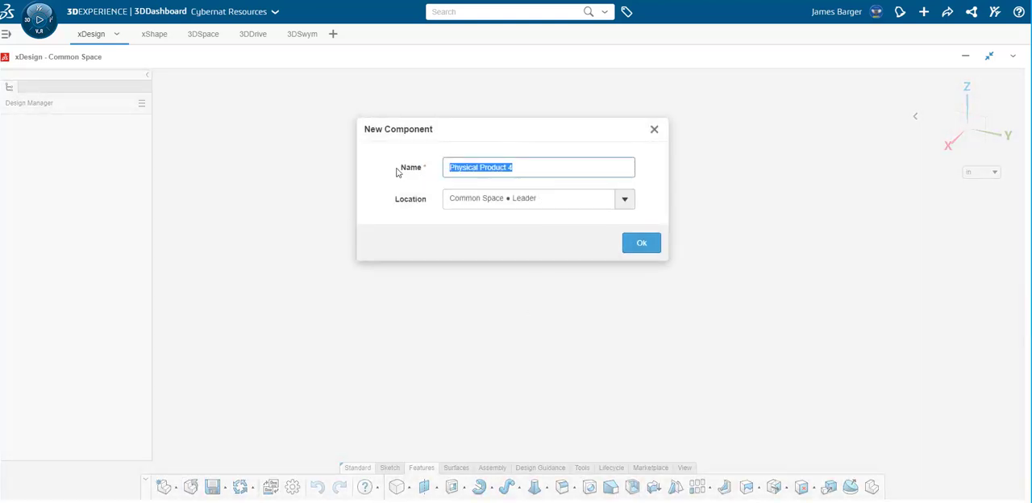
text(Prac)
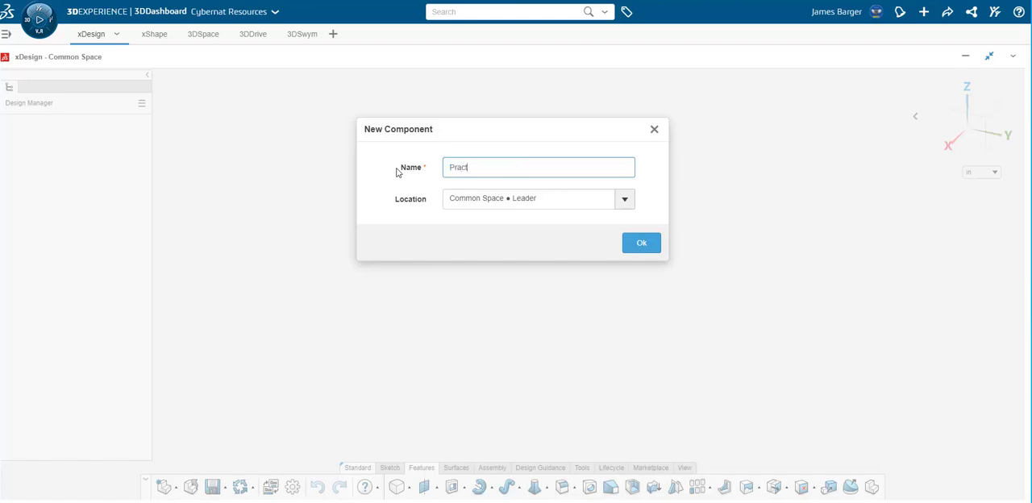
text(tice Piece)
click(641, 244)
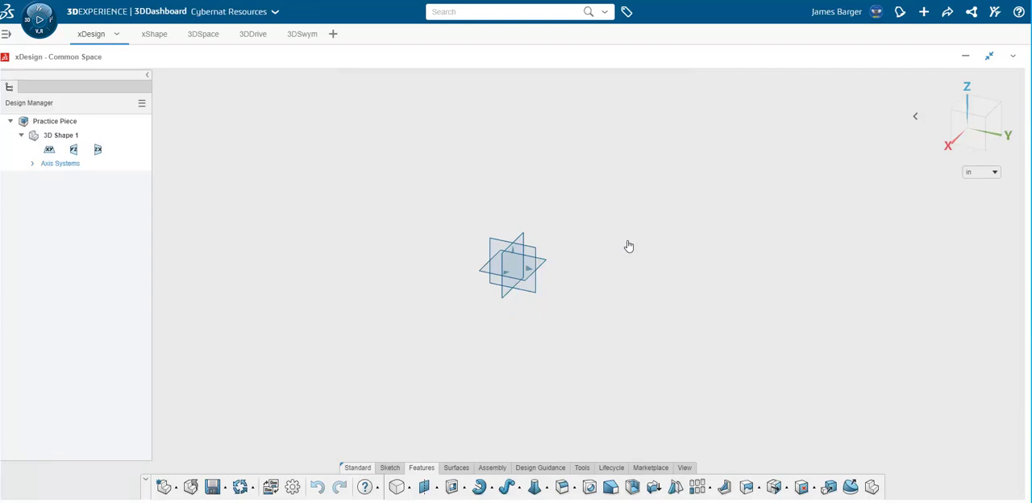
Start a sketch on the xy plane and draw a corner rectangle about 9.6 in wide, starting at the origin and extending below the X axis.
click(497, 274)
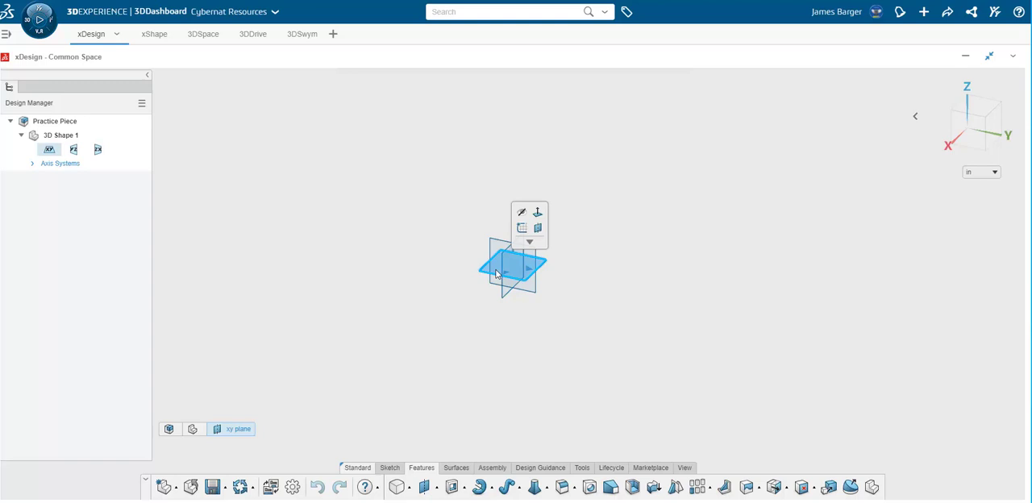
click(522, 231)
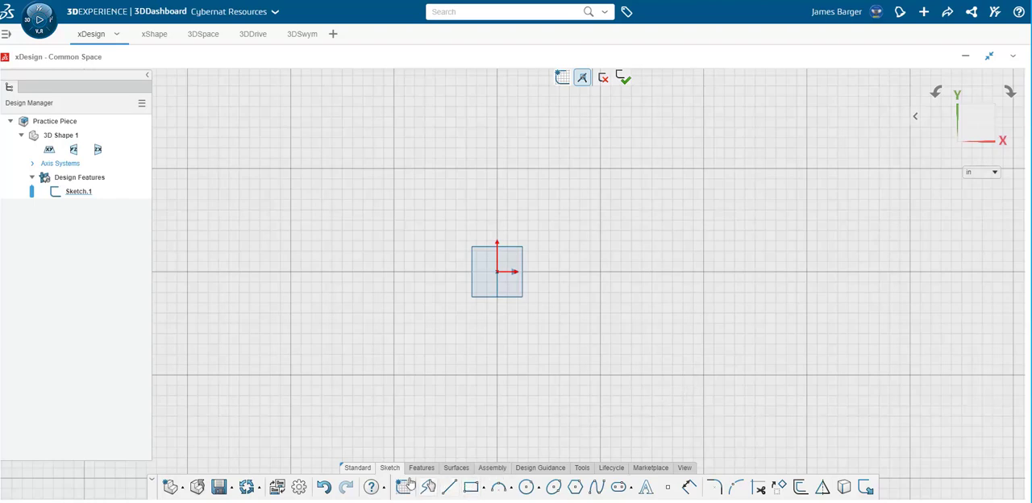
click(473, 492)
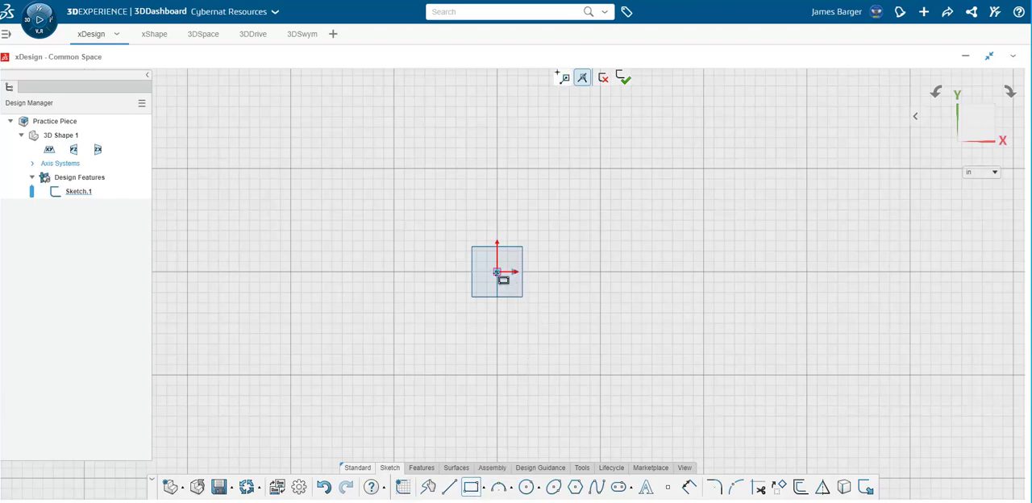
mouse_move(497, 272)
mouse_down()
mouse_move(597, 302)
mouse_move(749, 384)
mouse_up()
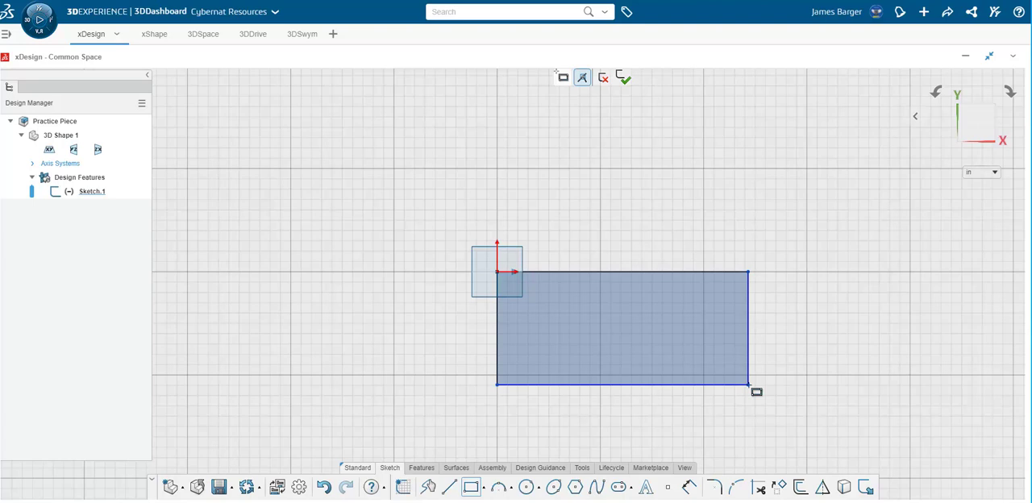
Dimension the rectangle's lower horizontal edge to 12 in.
click(690, 487)
click(633, 386)
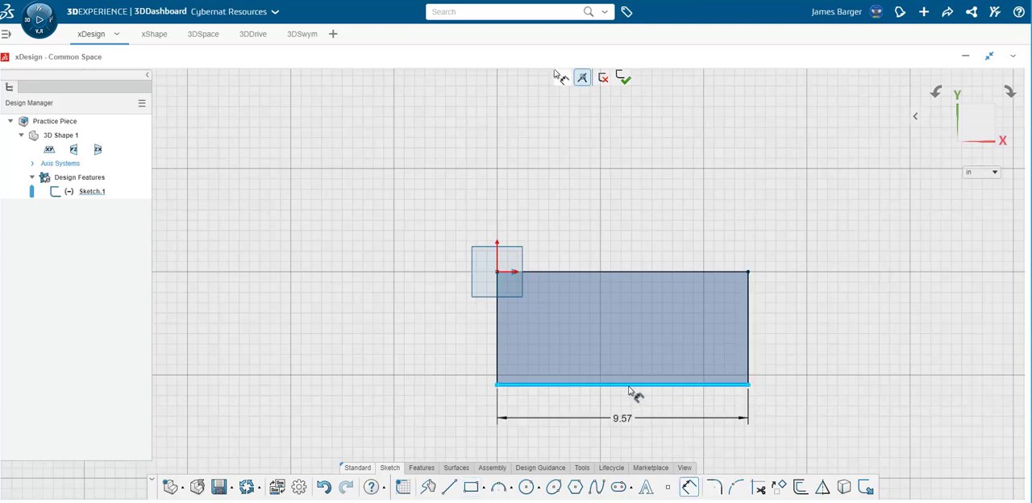
click(625, 423)
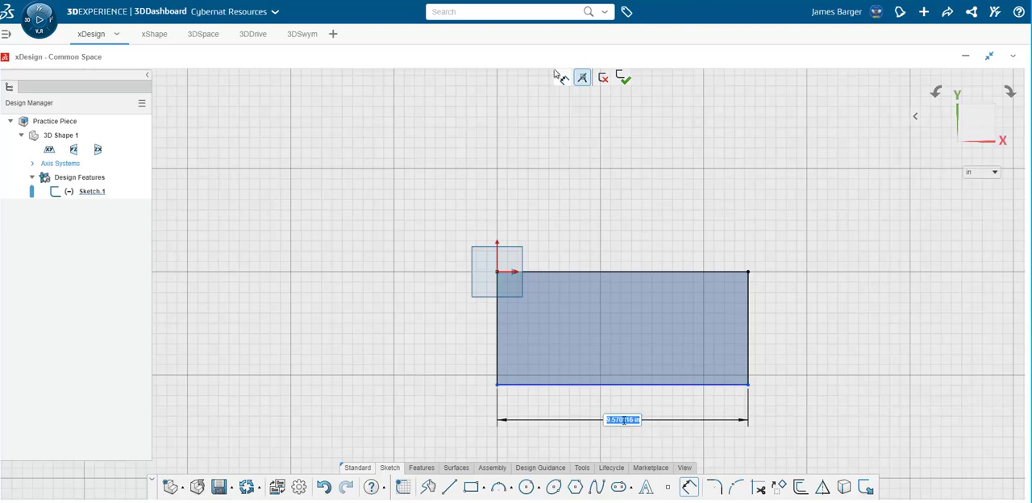
text(12)
key(Return)
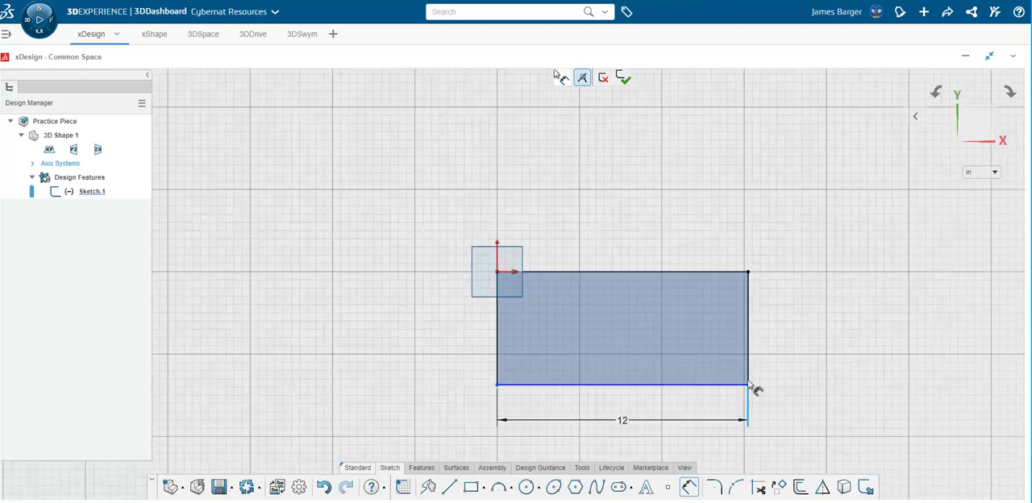
Dimension the rectangle's vertical edge opposite the origin to 3.625 in.
click(752, 347)
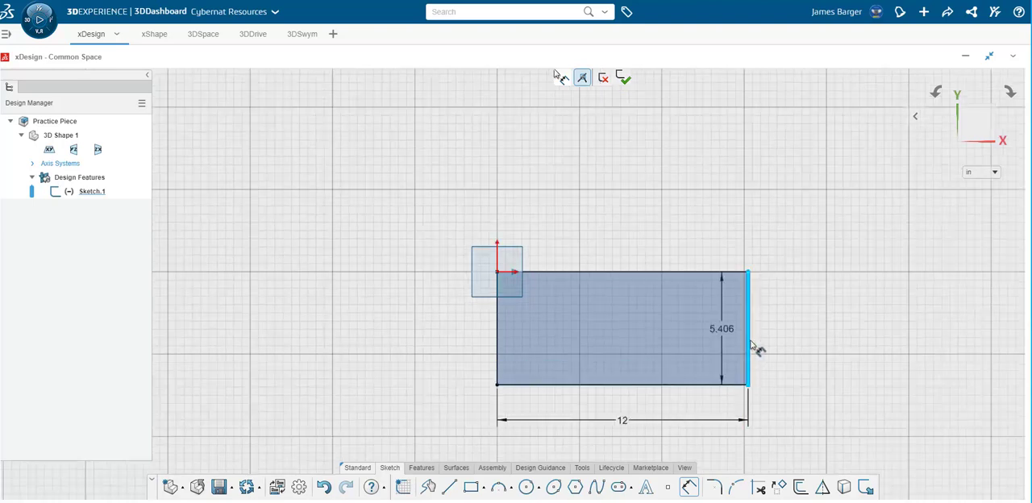
click(824, 332)
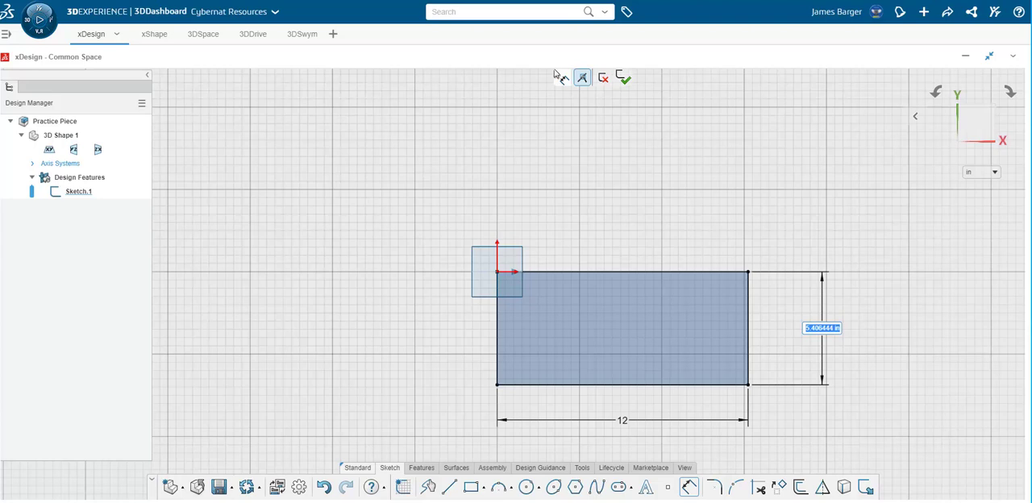
text(3.625)
key(Return)
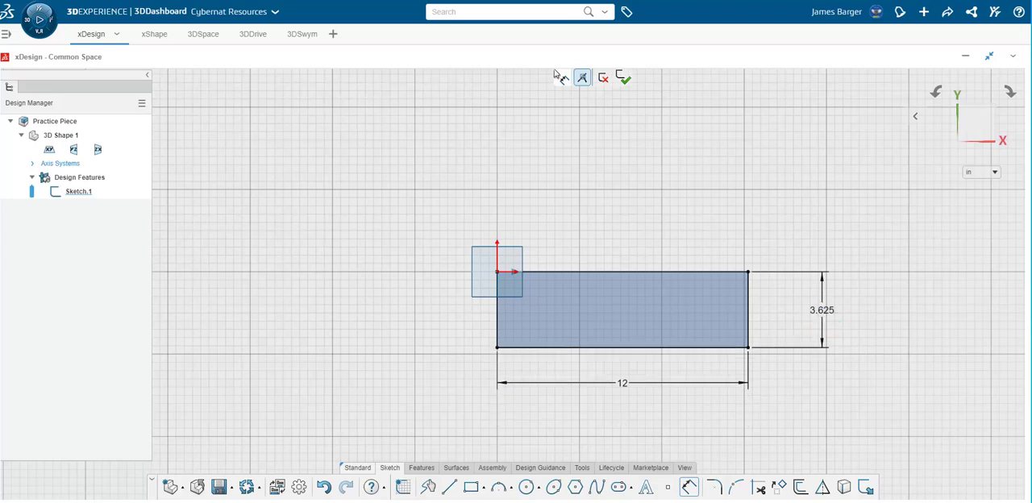
Extrude the rectangle sketch as a blind solid with a distance of 1.625 in.
click(426, 469)
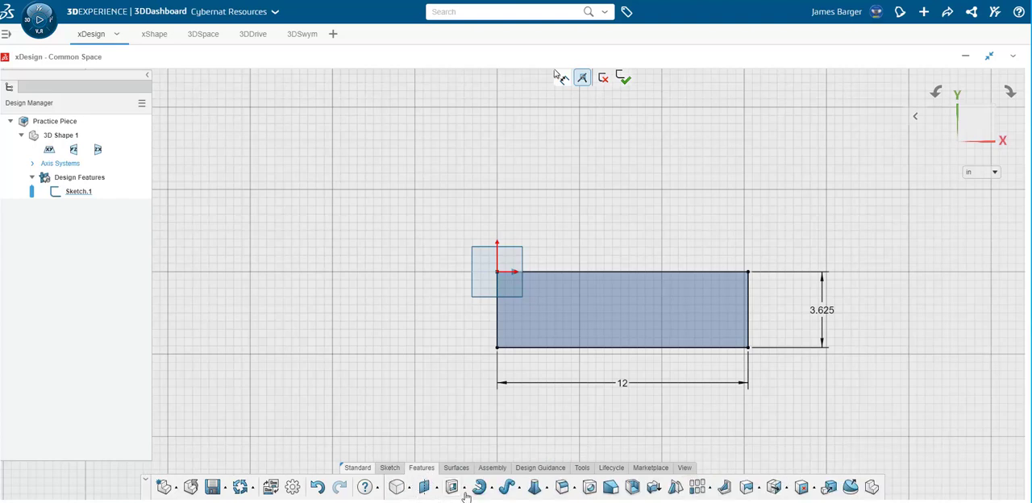
click(463, 490)
click(472, 454)
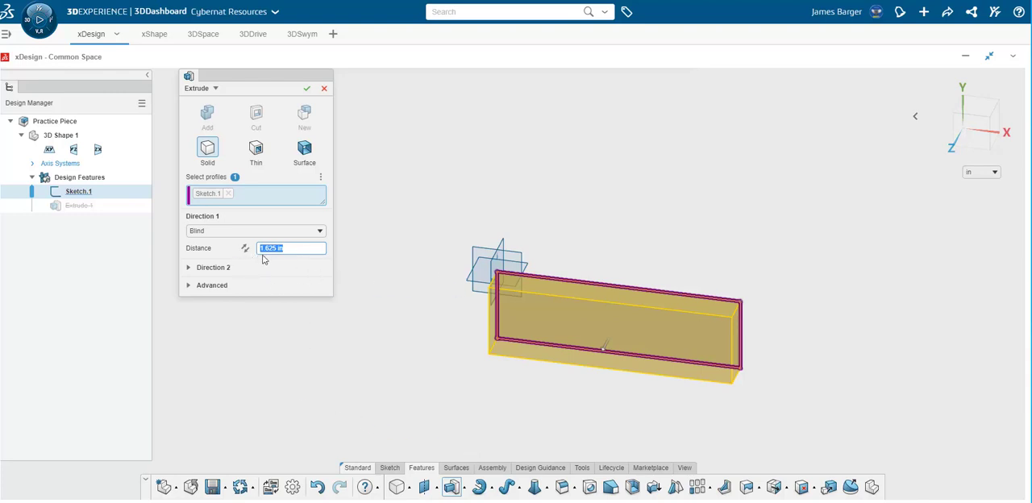
click(309, 91)
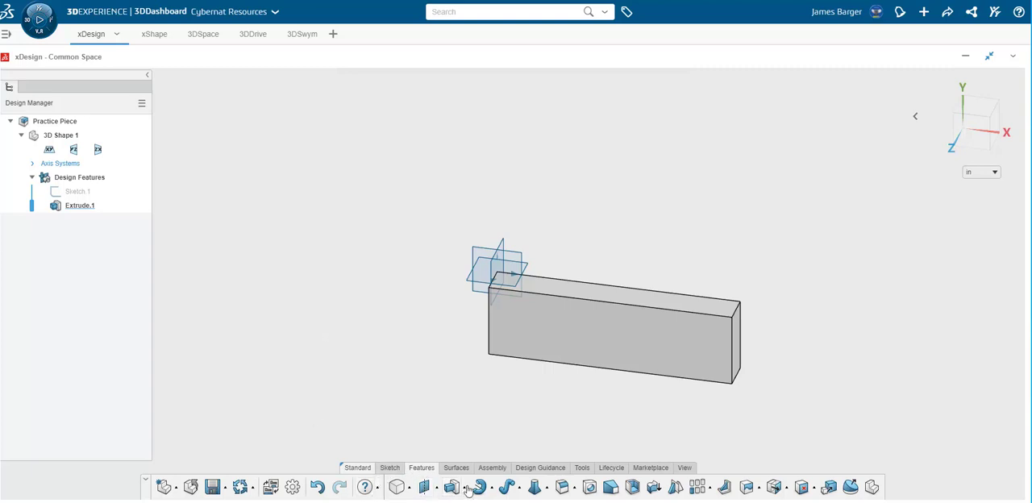
Fillet all edges of the block's large front face with a constant radius of 0.25 in.
click(563, 487)
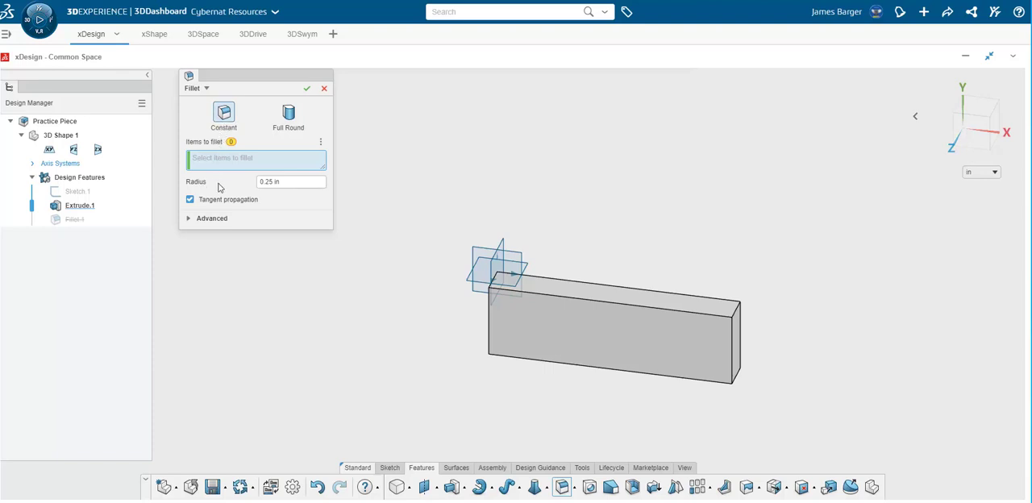
click(527, 325)
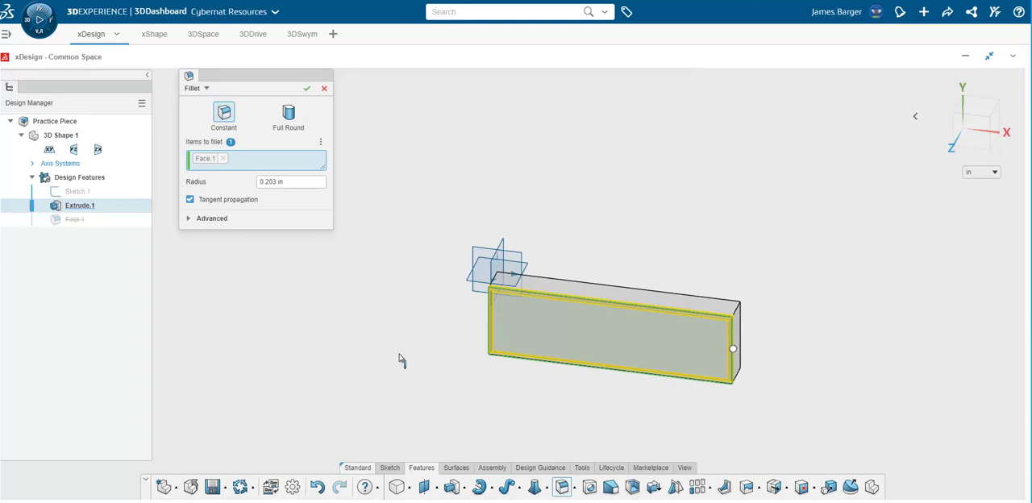
click(293, 183)
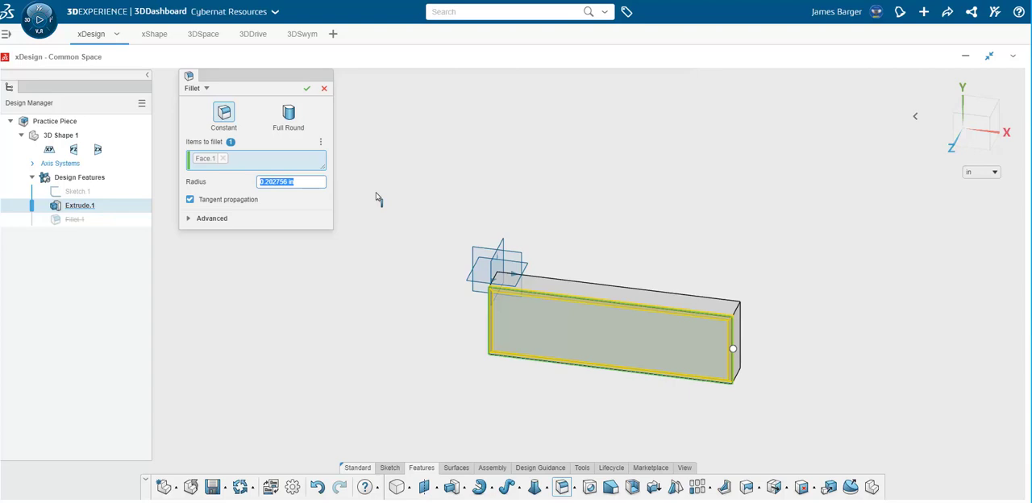
key(BackSpace)
text(0.25 in)
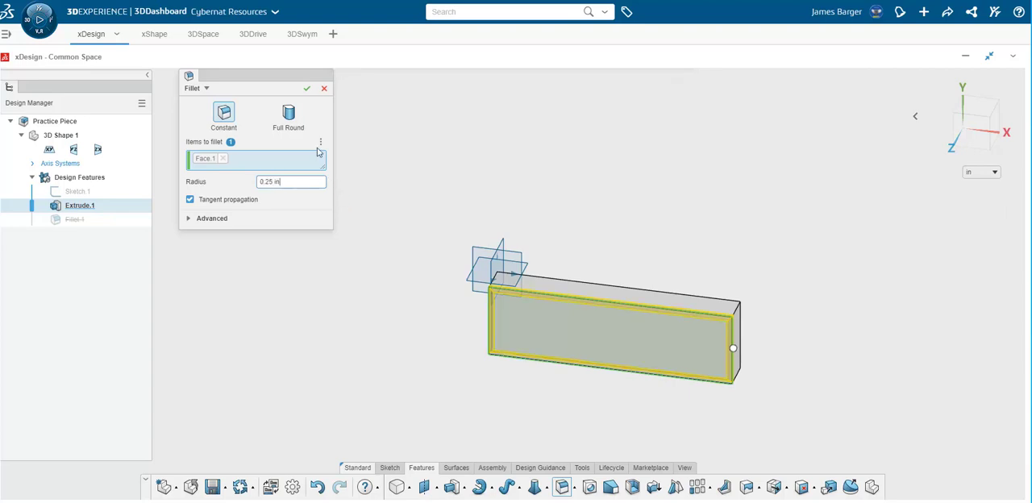
click(307, 89)
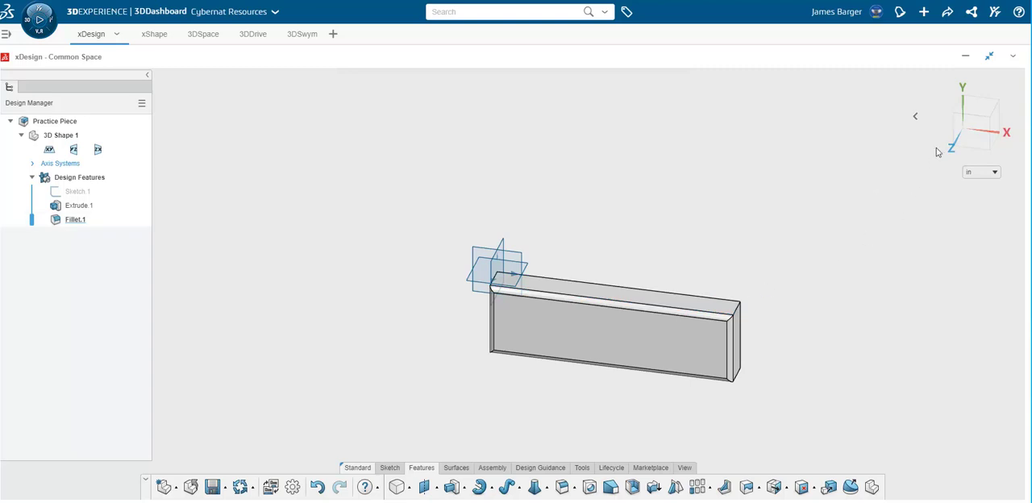
Sketch a circle on the block's large filleted face, centred across its width near the short end at the origin.
click(955, 139)
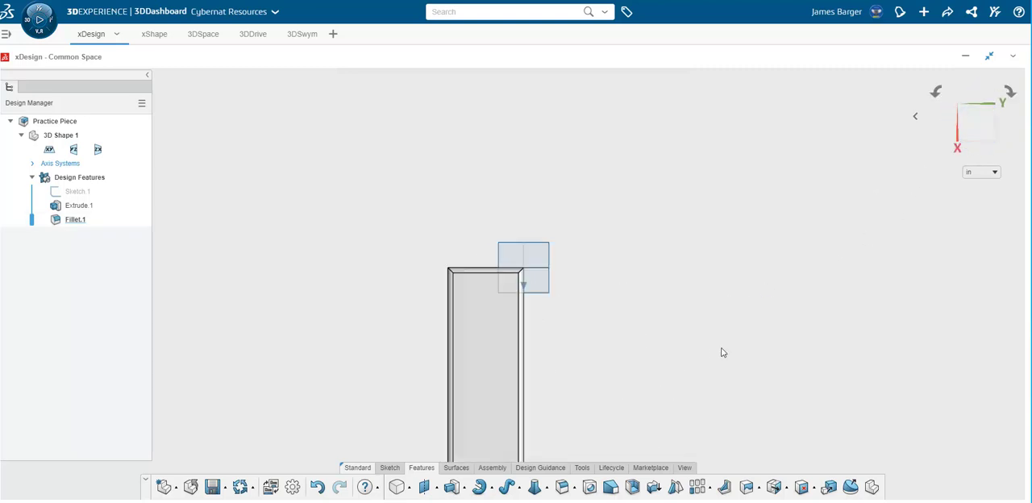
scroll(658, 353, down, 3)
scroll(658, 353, up, 1)
scroll(659, 352, down, 1)
scroll(516, 385, down, 2)
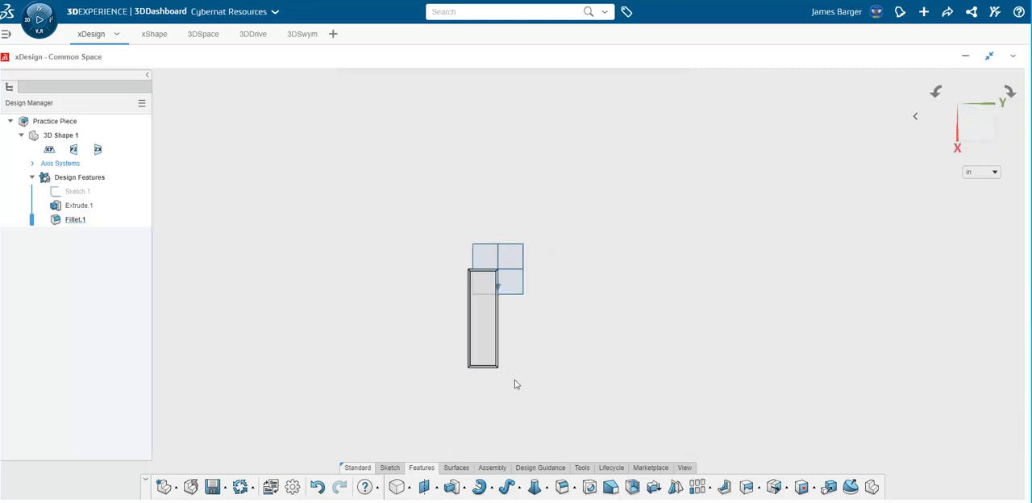
scroll(516, 385, up, 3)
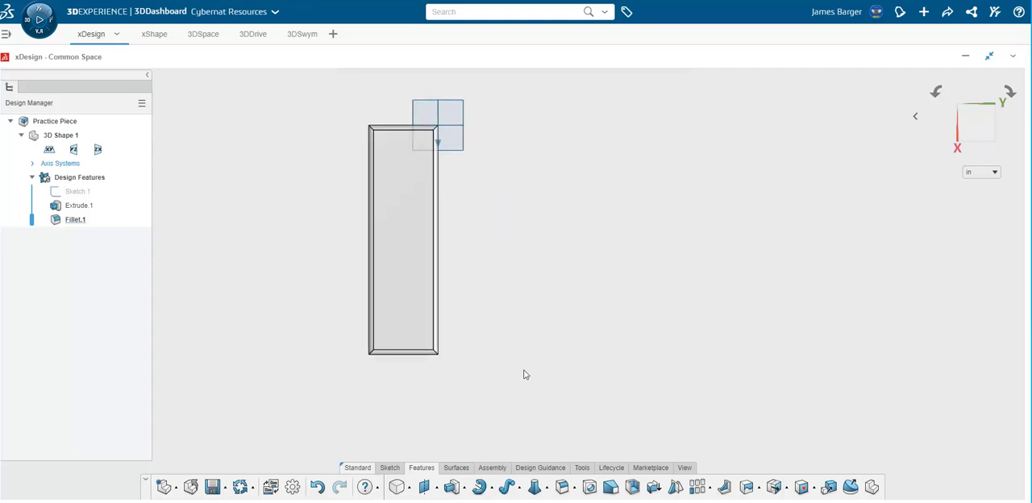
scroll(525, 374, up, 1)
click(389, 468)
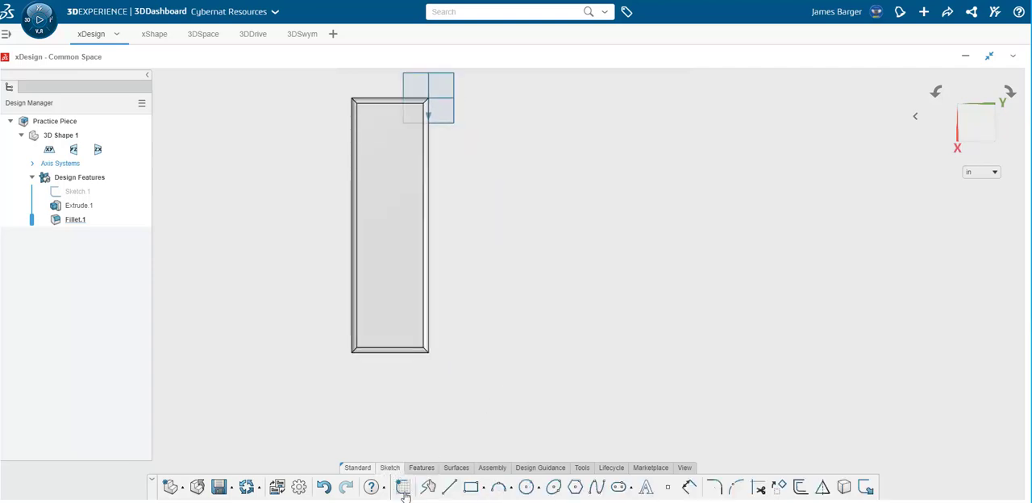
click(526, 488)
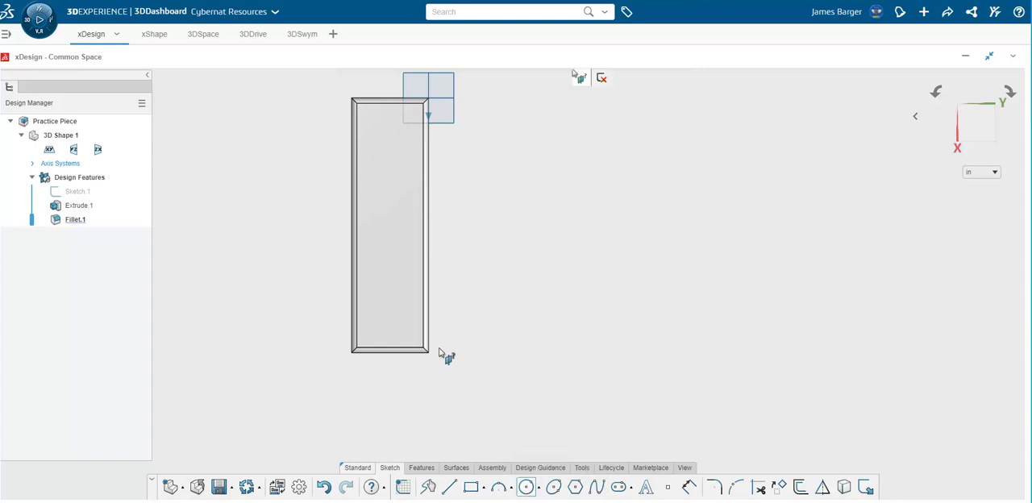
click(396, 240)
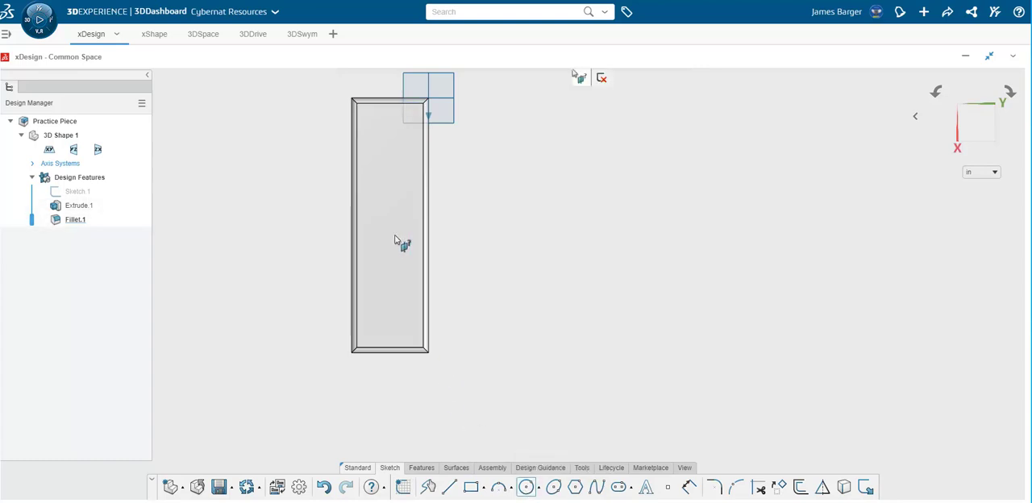
click(388, 140)
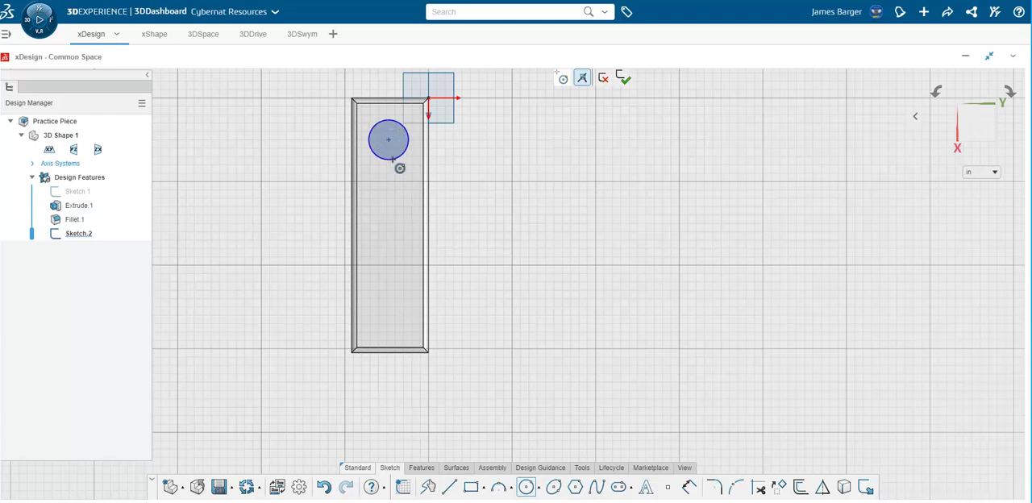
click(393, 159)
Cut the circle into the block with a blind Extrude Cut 1 in deep.
click(423, 468)
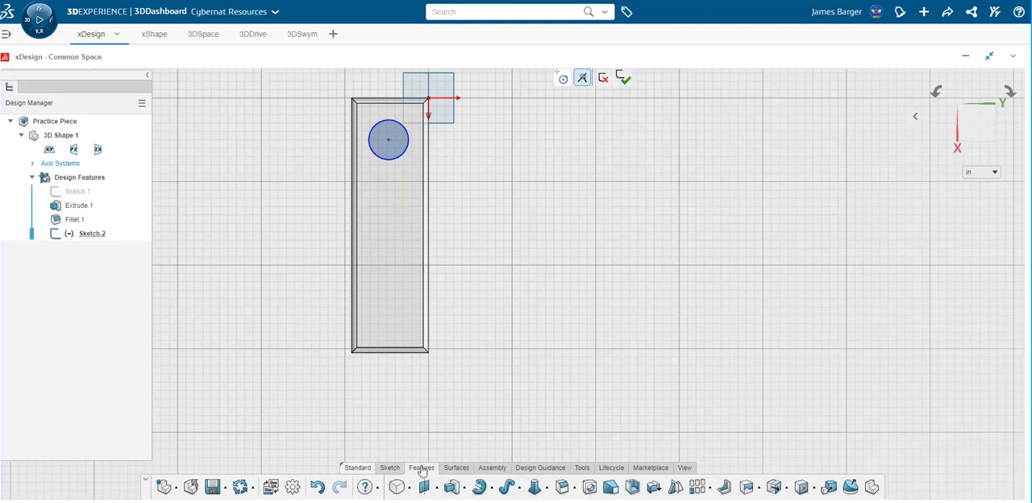
click(465, 488)
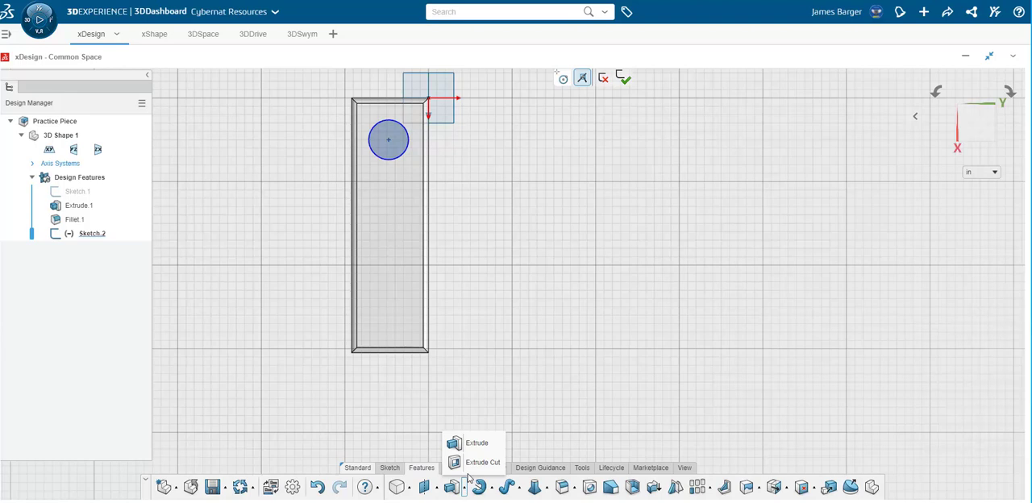
click(473, 465)
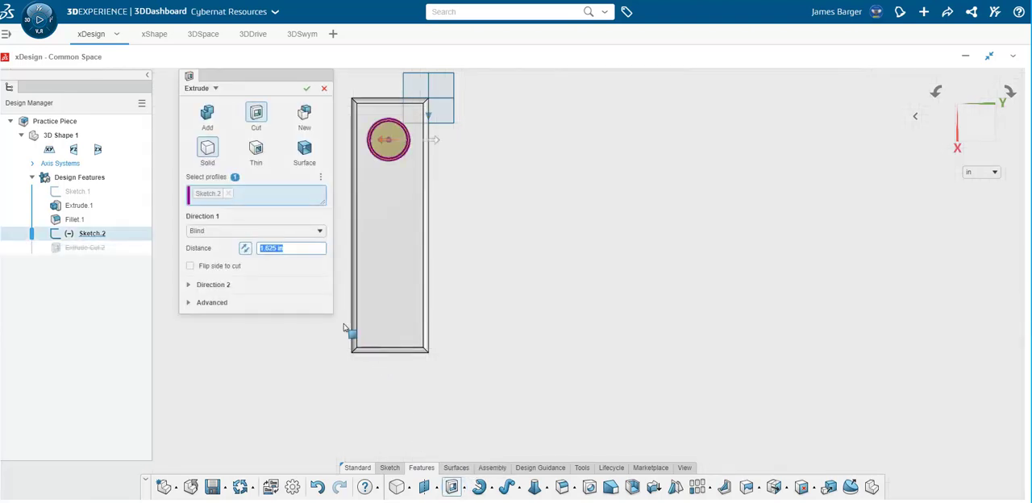
text(1)
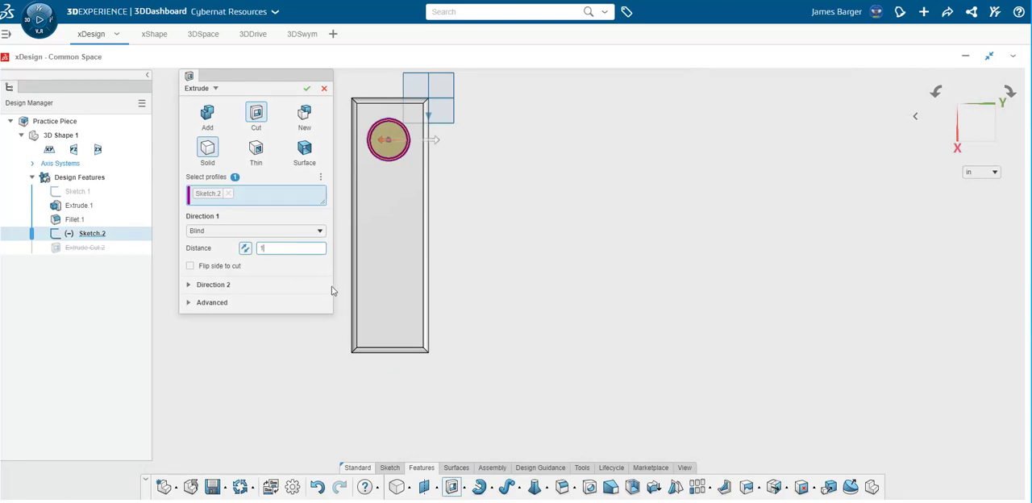
key(Return)
click(306, 88)
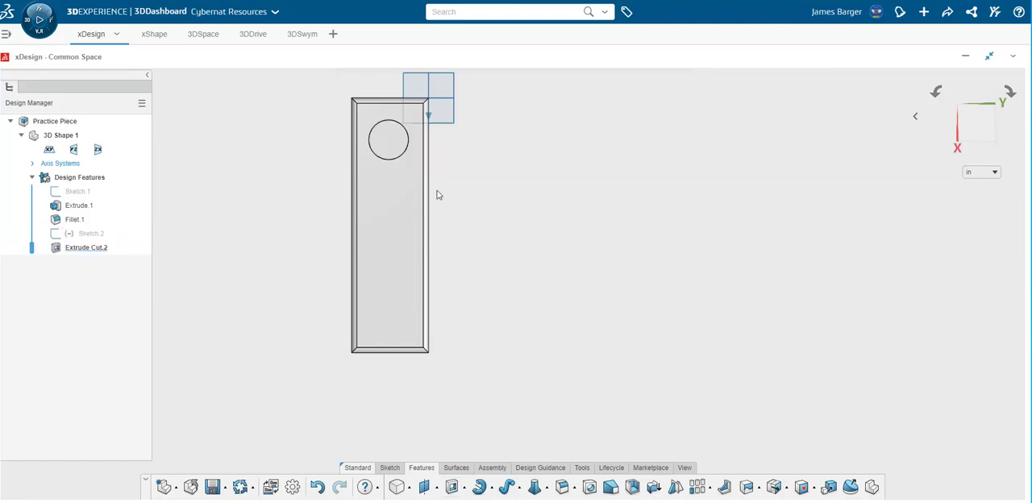
Sketch a second circle on the block's large filleted face, near the middle of its length and in line with the existing hole.
middle_drag(492, 199, 507, 221)
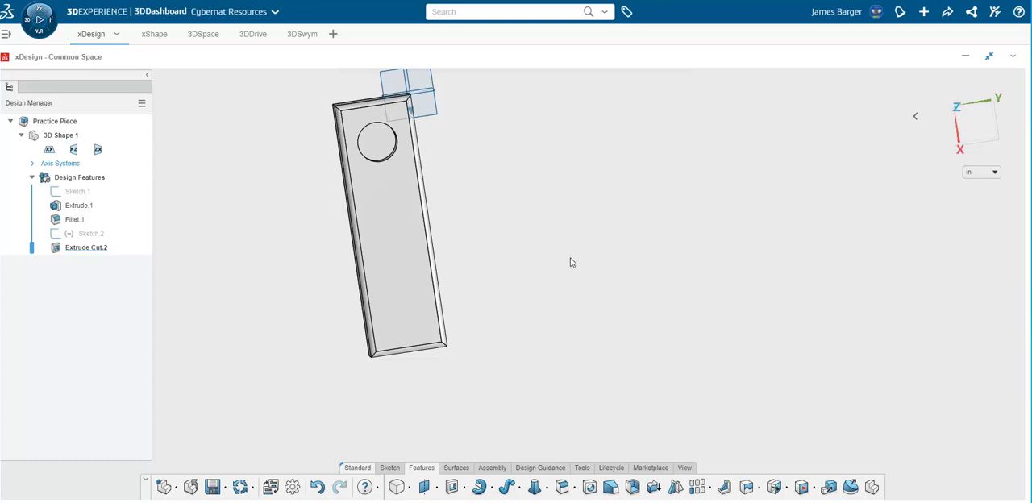
click(978, 118)
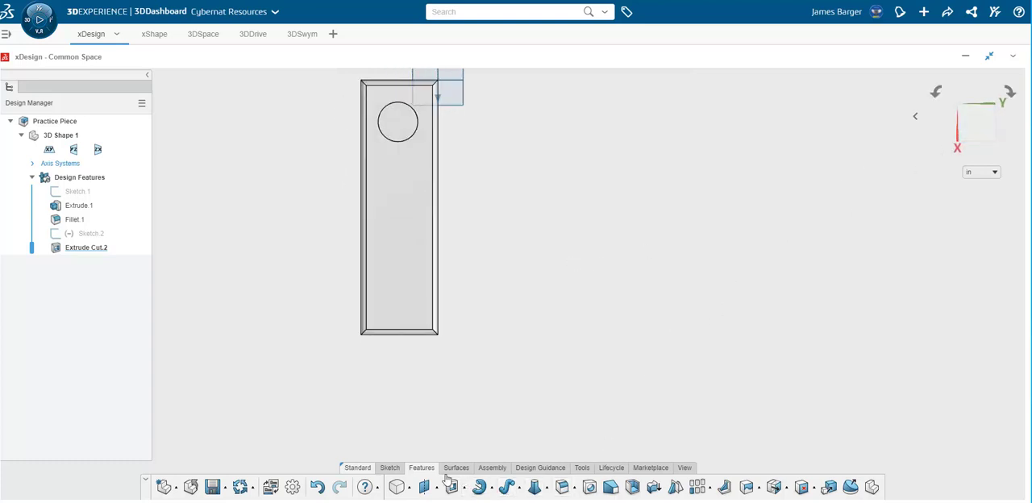
click(390, 469)
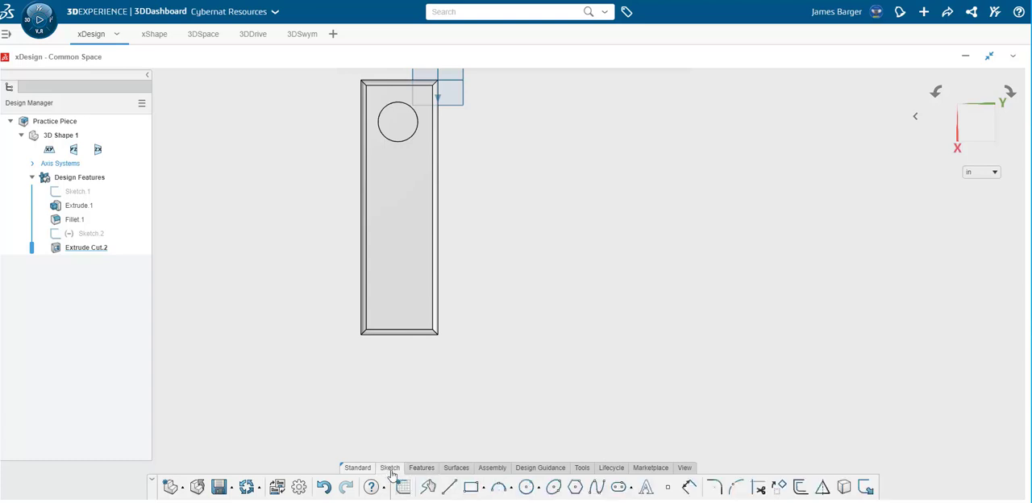
click(526, 487)
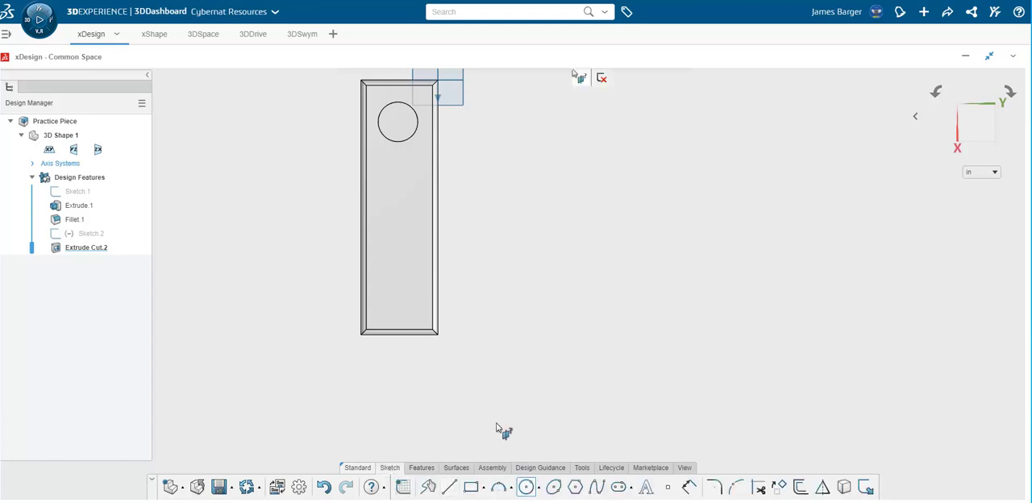
click(398, 210)
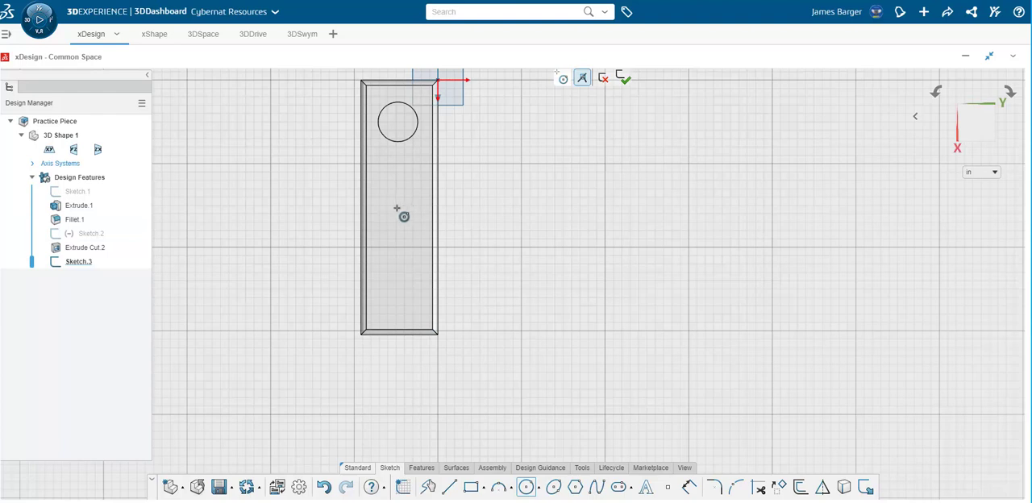
click(395, 223)
click(406, 235)
Cut the second circle through the block with a blind Extrude Cut at a distance of 1.625 in.
click(421, 468)
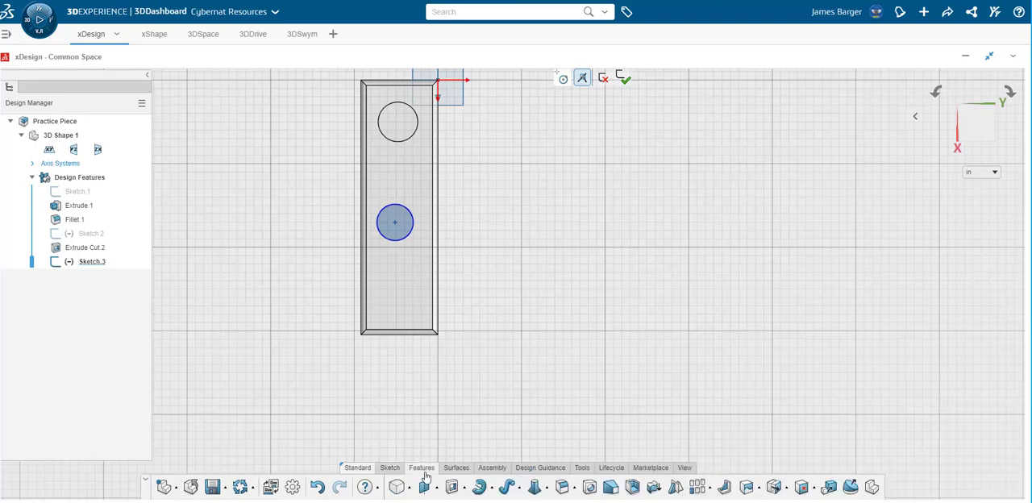
click(466, 488)
click(472, 460)
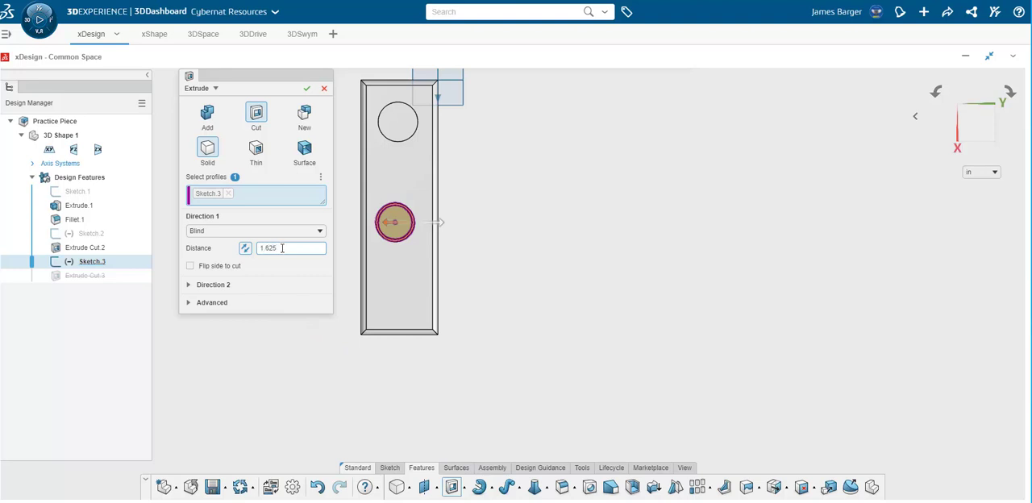
click(266, 232)
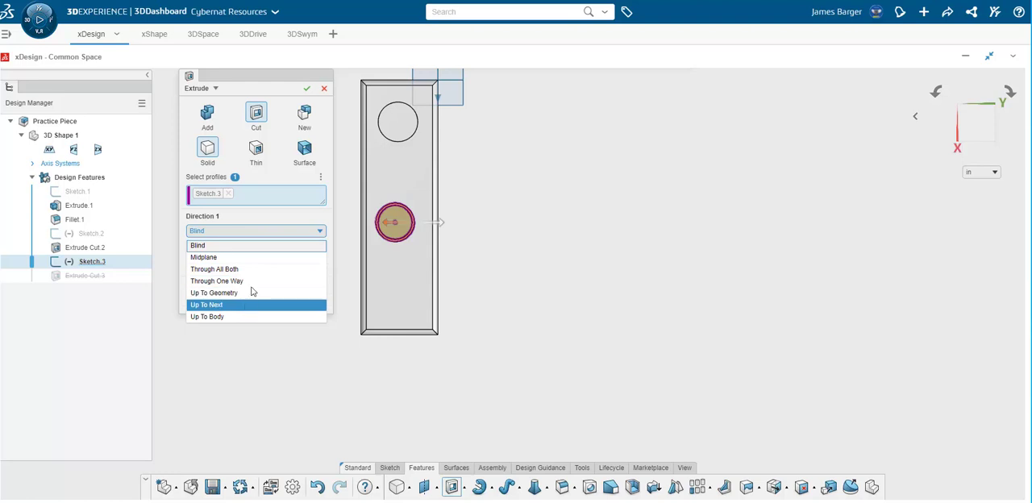
click(254, 233)
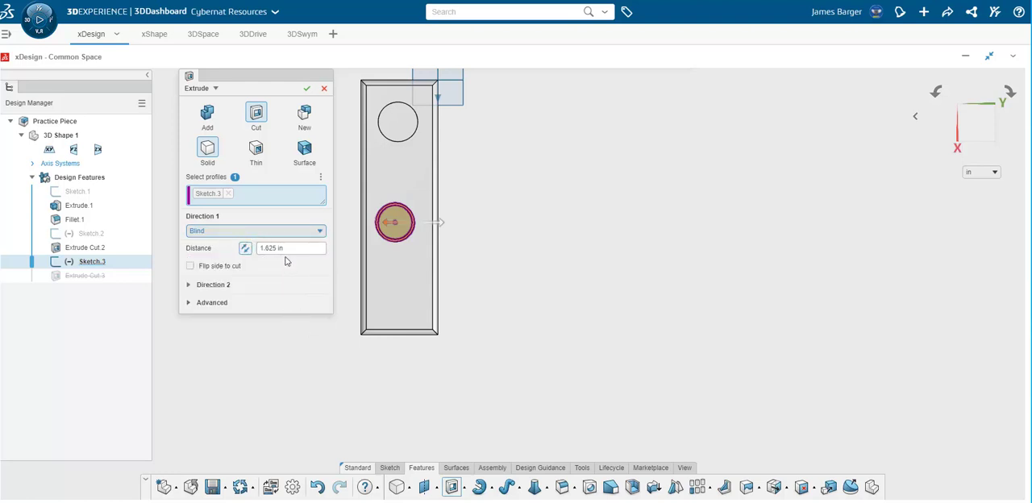
click(306, 88)
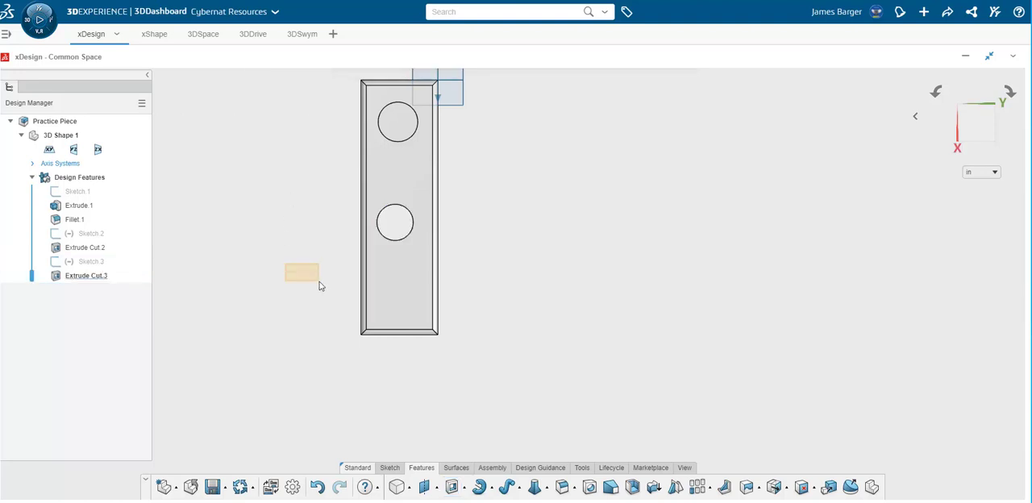
Fillet the rim edges of both circular holes on the large face with a constant radius of 0.25 in.
middle_drag(287, 255, 317, 239)
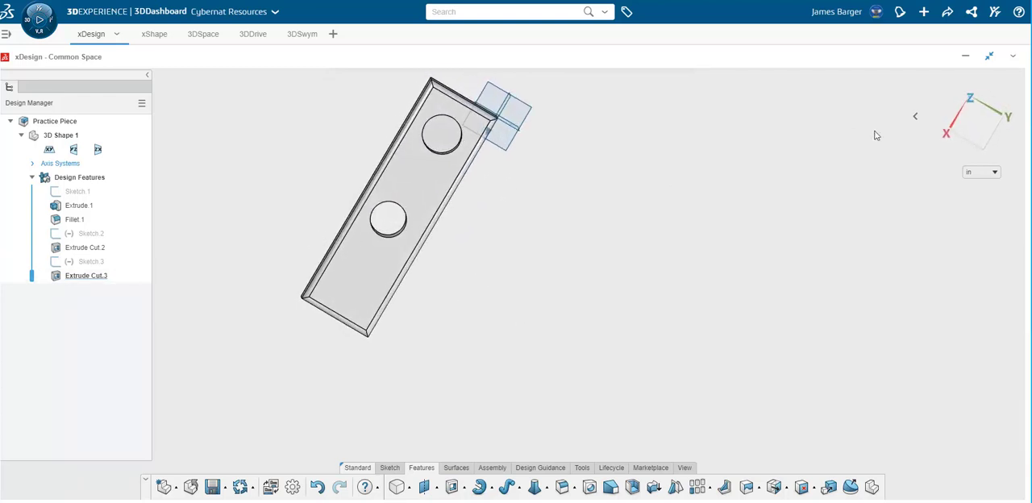
click(963, 129)
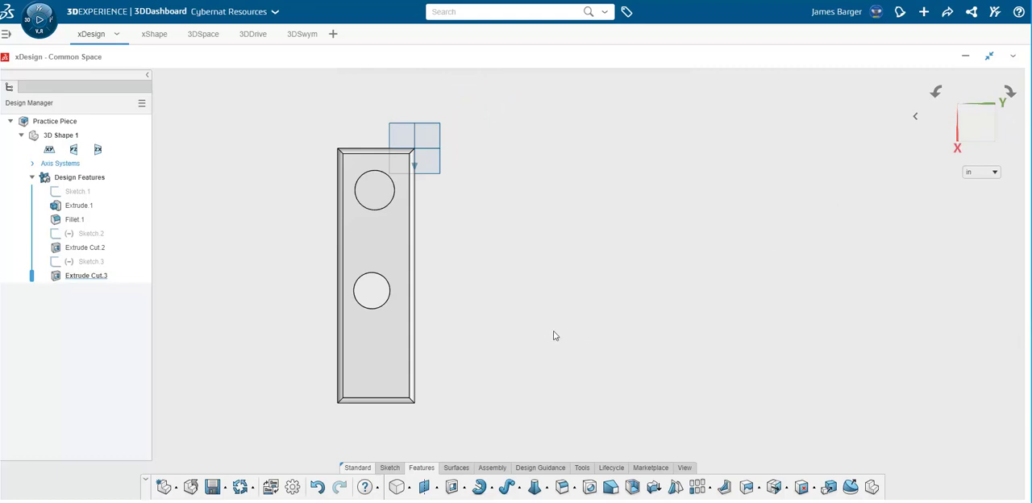
click(373, 314)
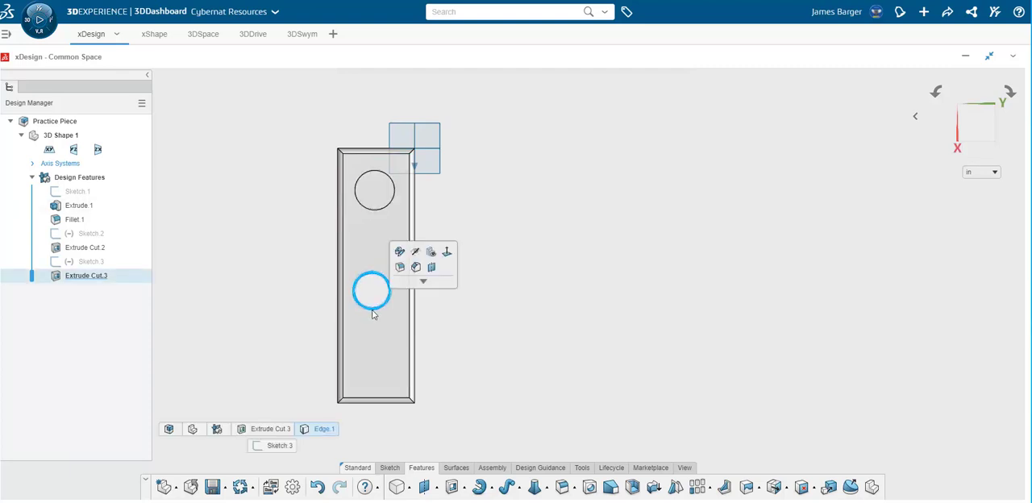
click(379, 212)
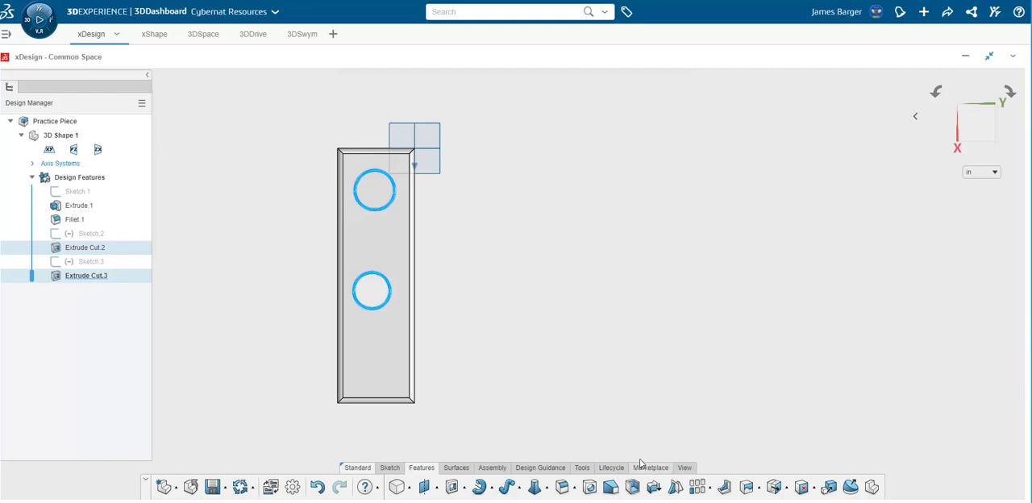
click(564, 489)
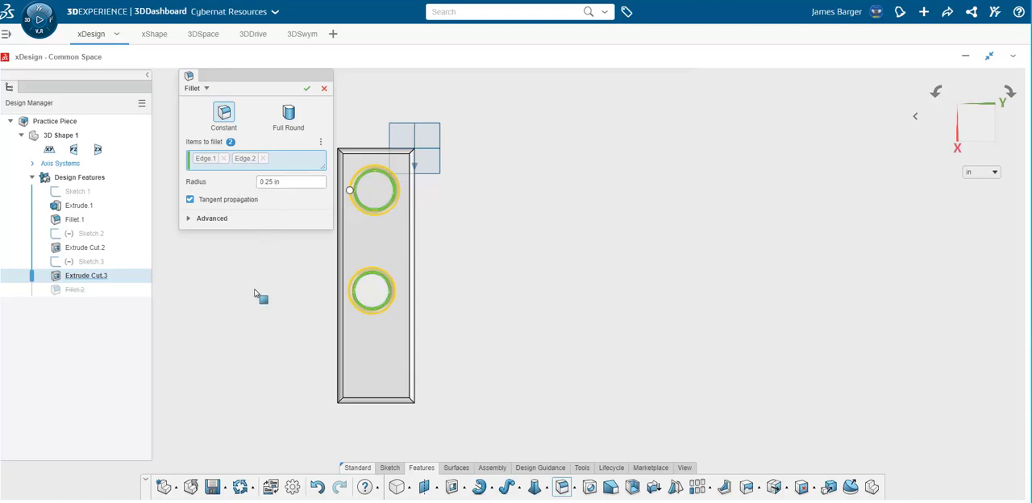
click(307, 89)
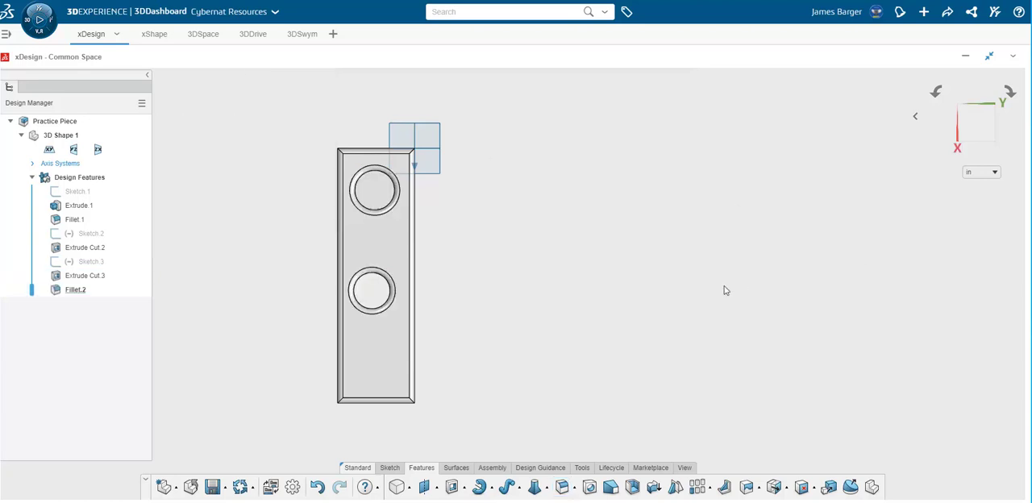
Save the component and export it as a file on disk in 3DXML format, named Practice Piece, on the Desktop.
middle_drag(725, 290, 764, 279)
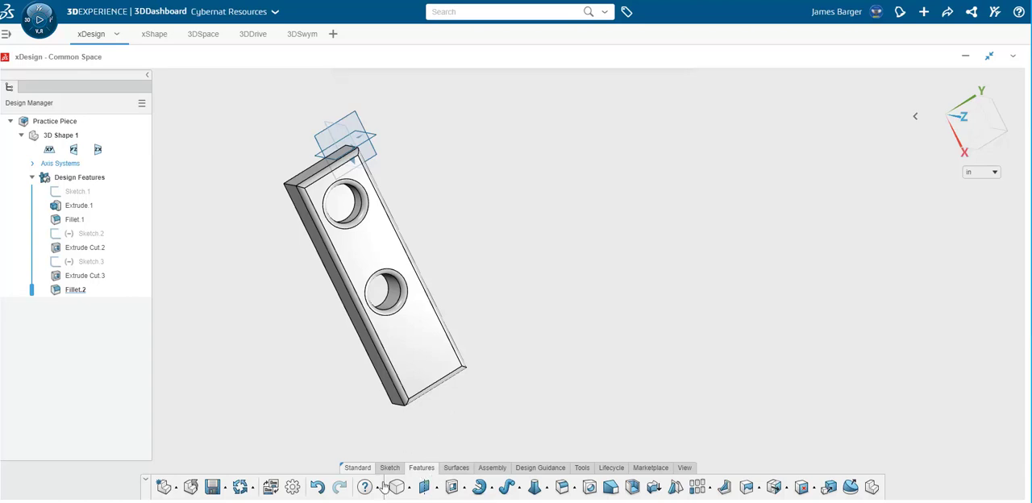
click(225, 488)
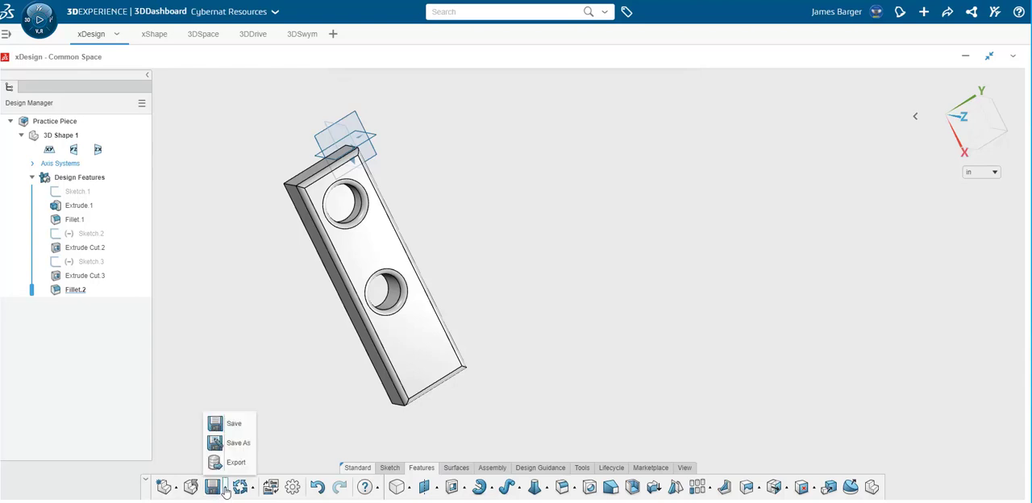
click(227, 463)
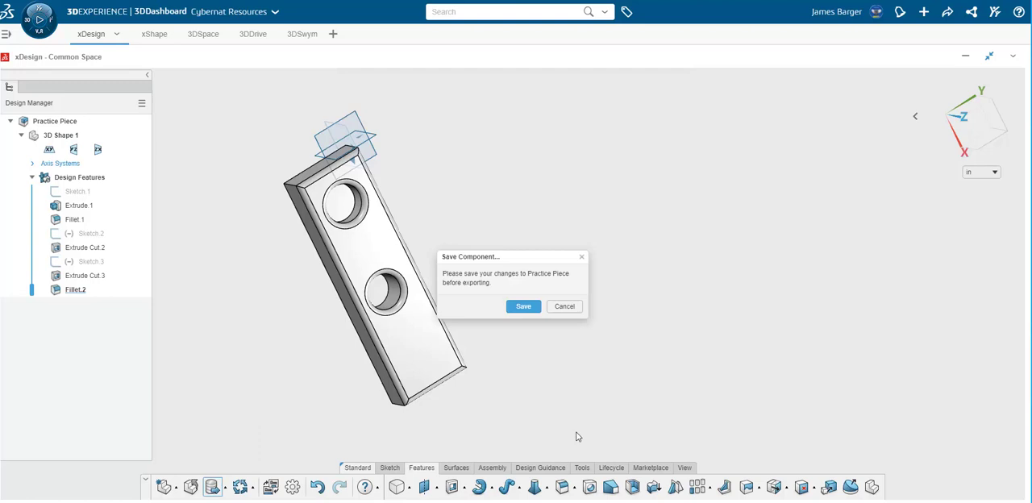
click(527, 308)
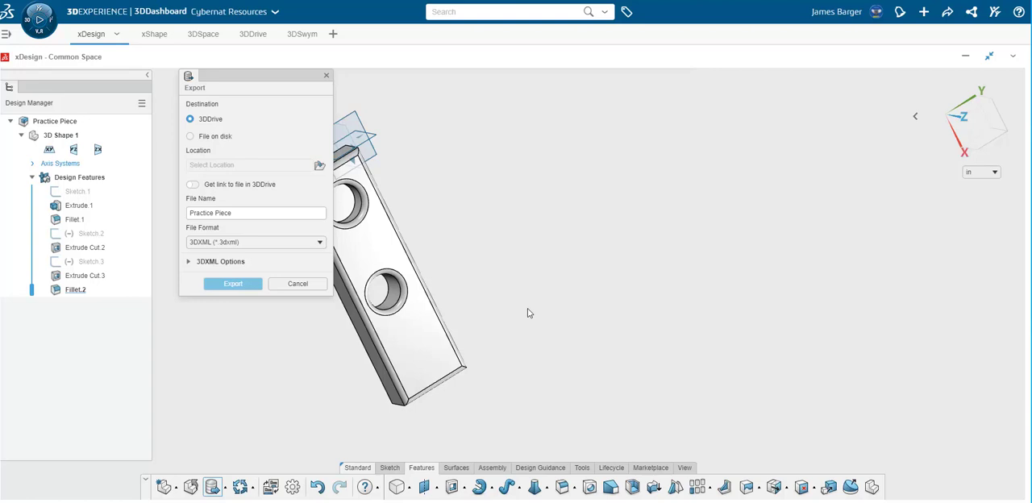
click(190, 137)
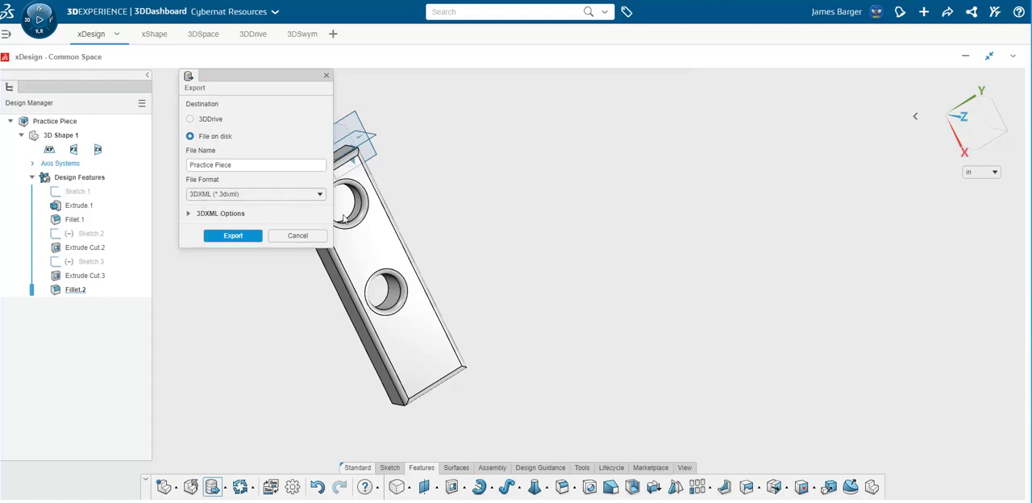
click(234, 239)
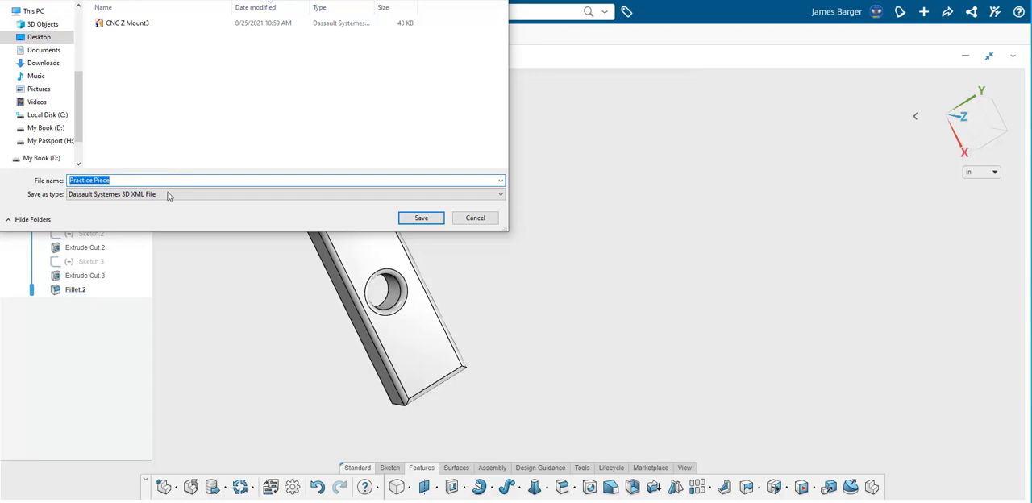
click(437, 223)
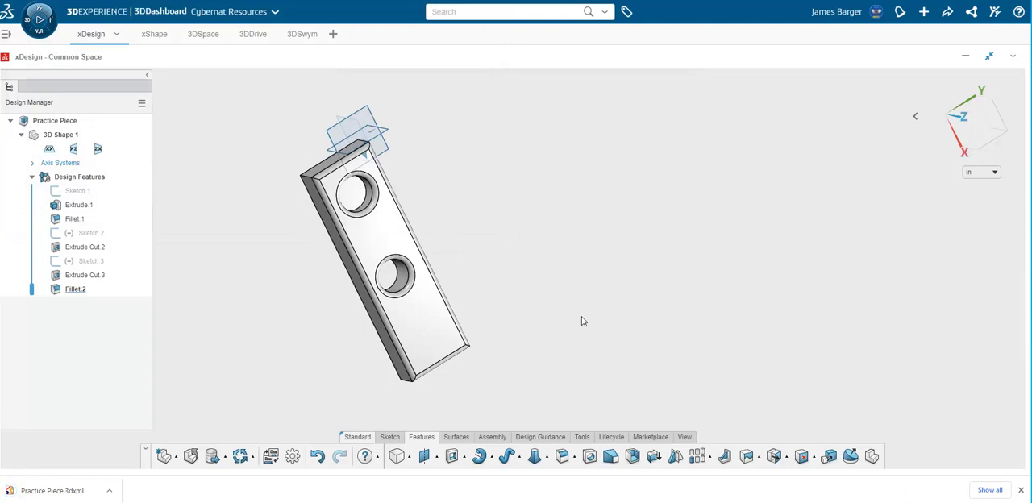
Export the component as a file on disk in SLDXML format, named Practice Piece, on the Desktop.
click(225, 458)
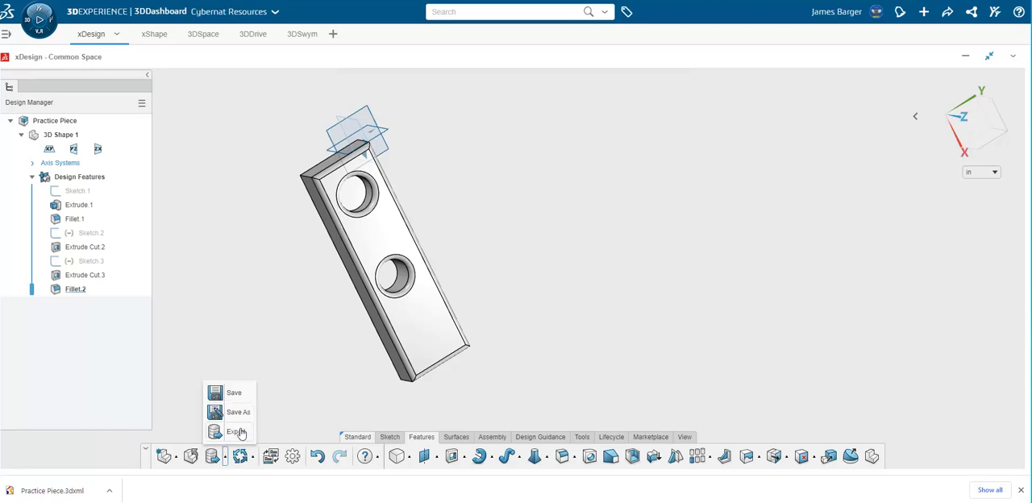
click(240, 432)
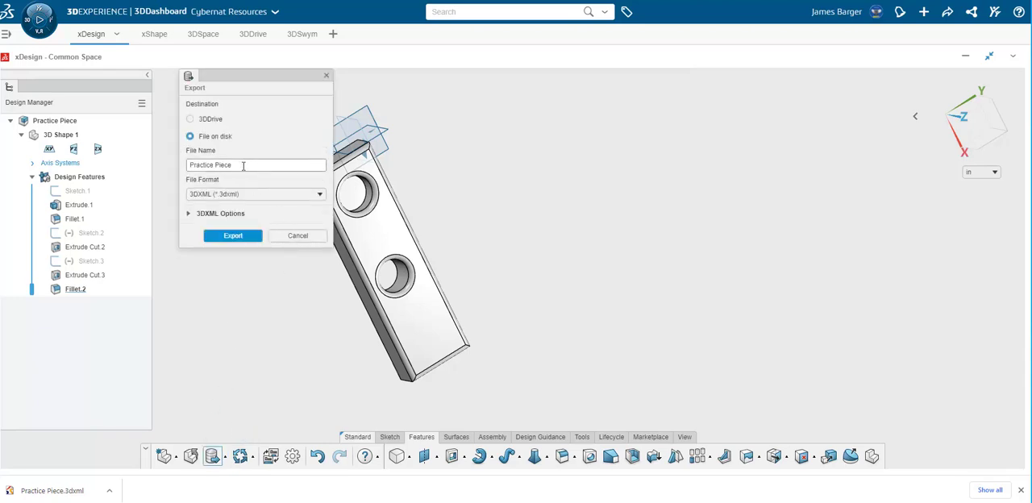
click(207, 198)
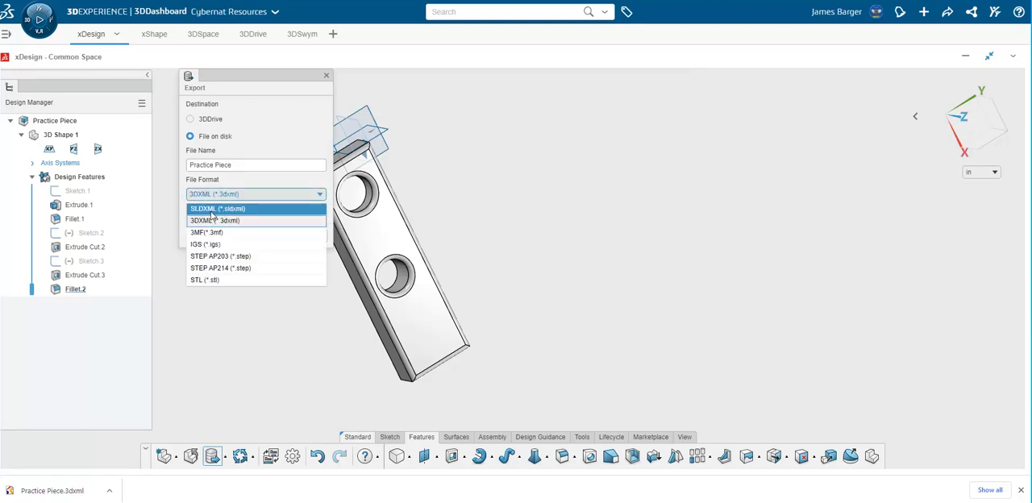
click(212, 211)
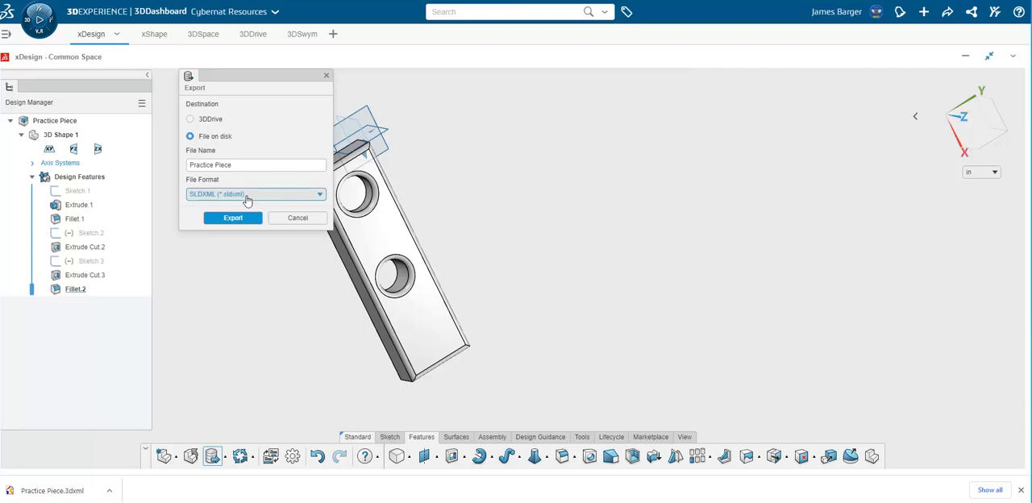
click(248, 198)
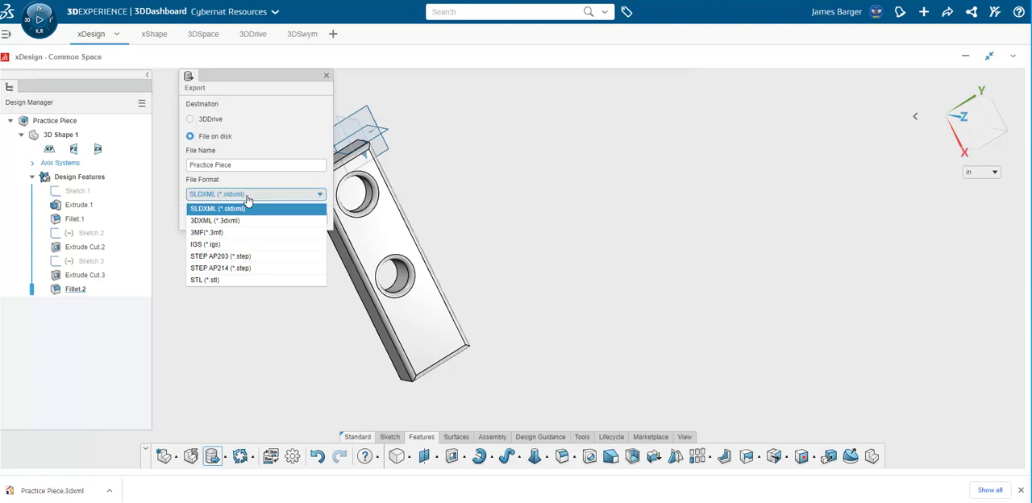
click(242, 211)
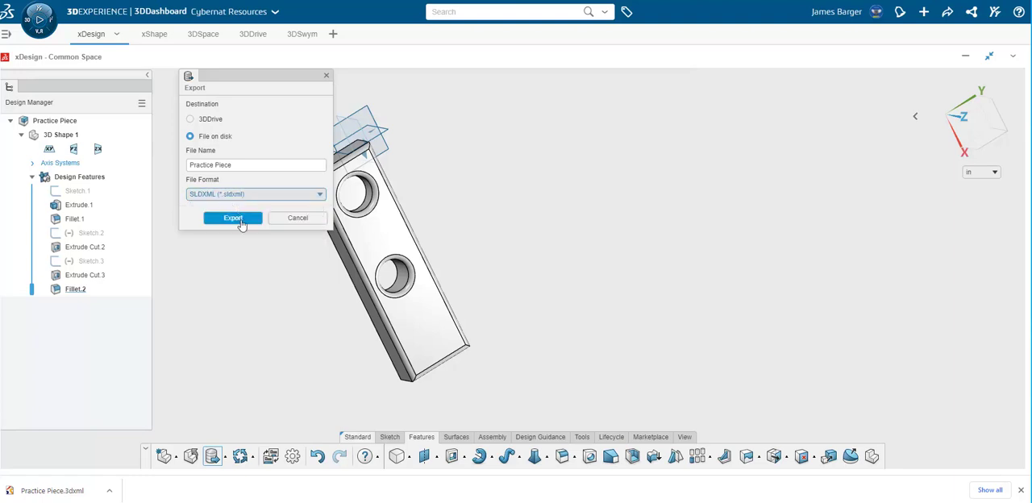
click(239, 224)
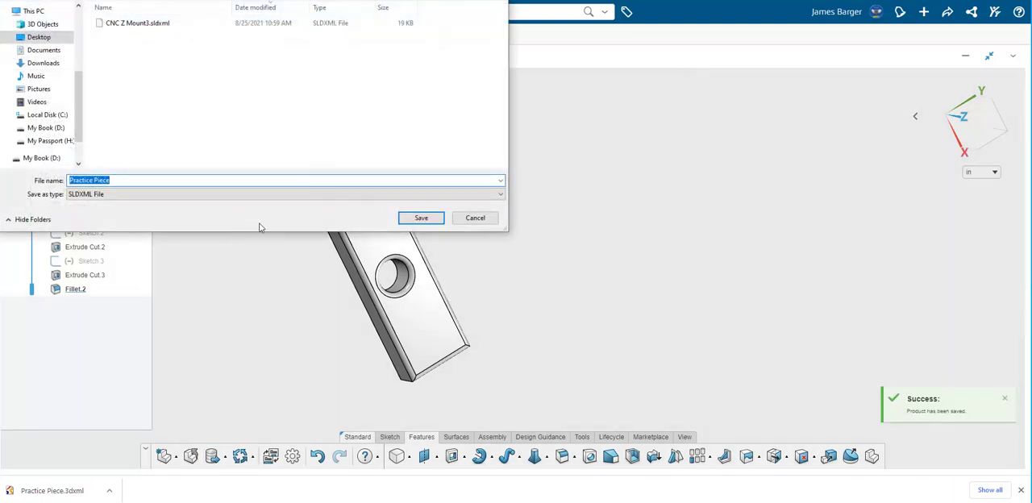
click(421, 218)
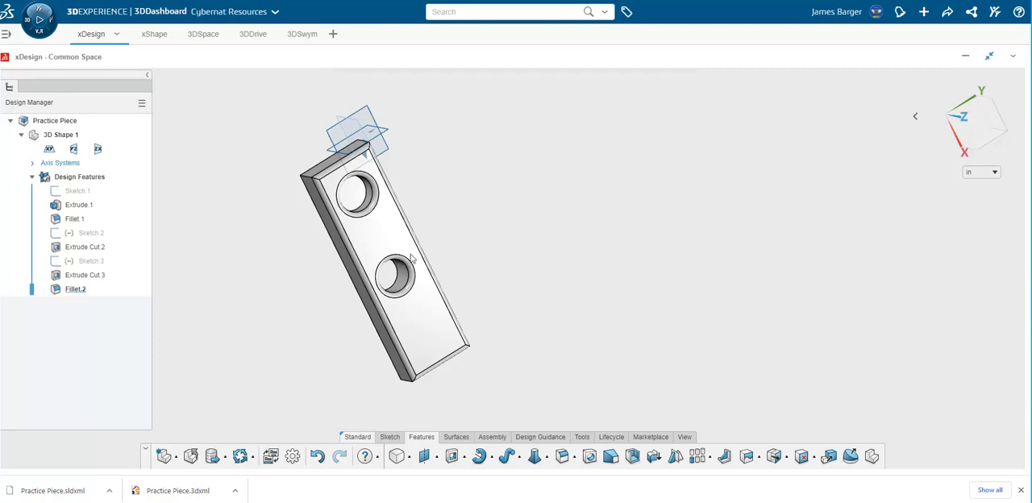
Export the component as a file on disk in STL format, named Practice Piece, on the Desktop.
click(225, 462)
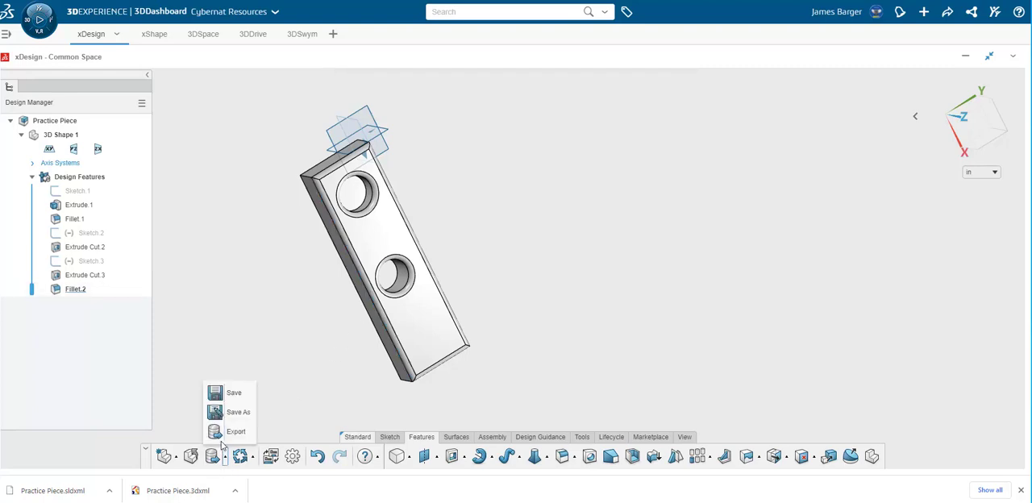
click(234, 431)
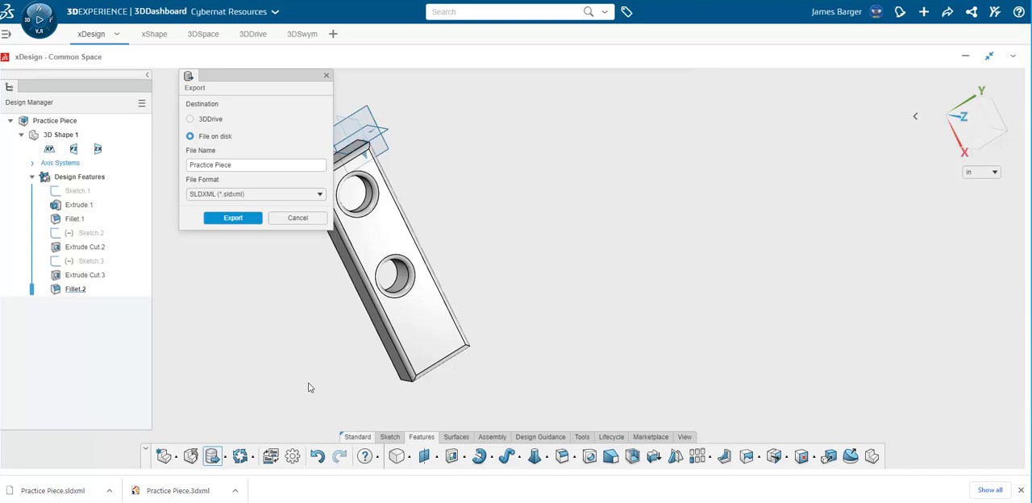
click(244, 197)
click(204, 281)
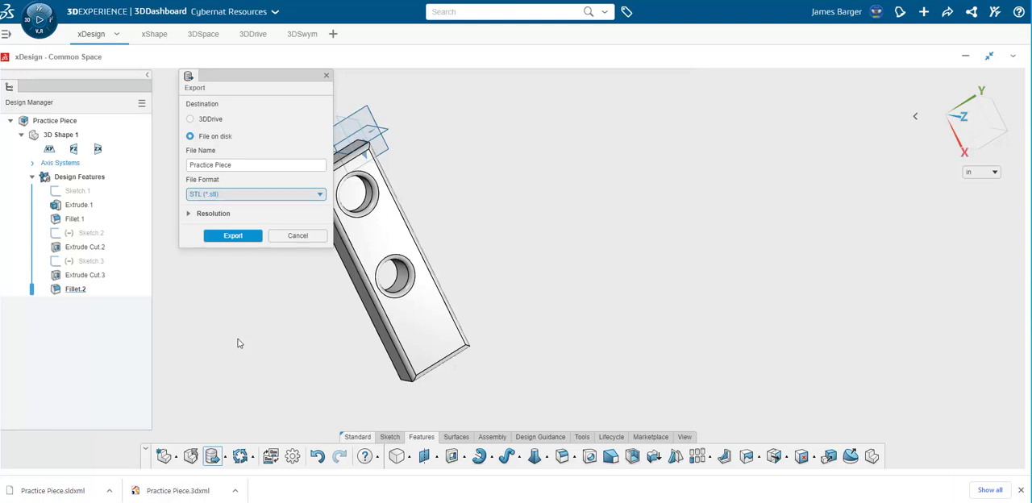
click(221, 238)
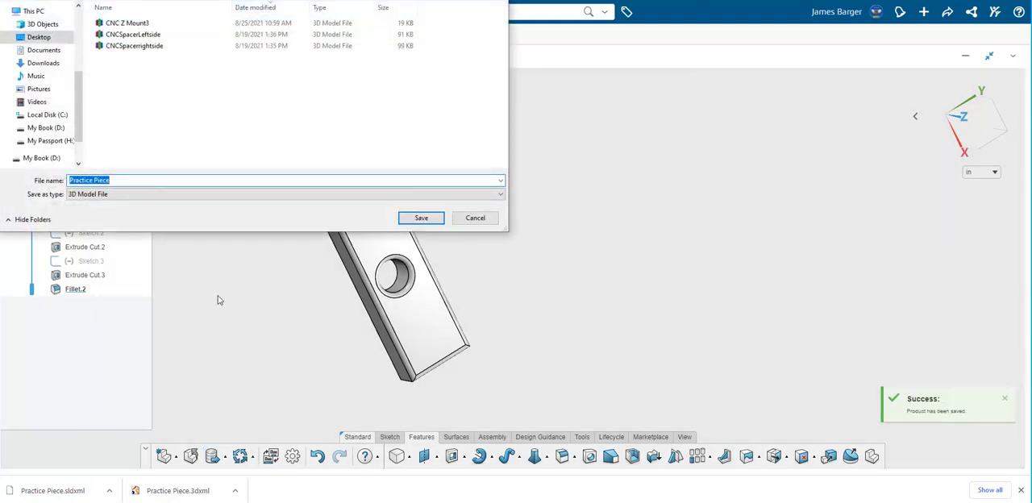
click(421, 220)
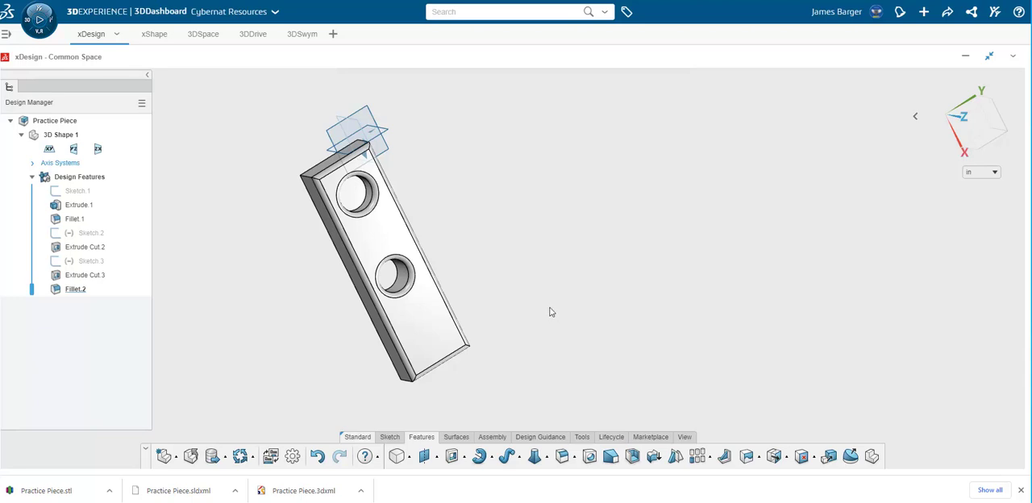
middle_drag(548, 306, 502, 320)
middle_drag(533, 283, 559, 249)
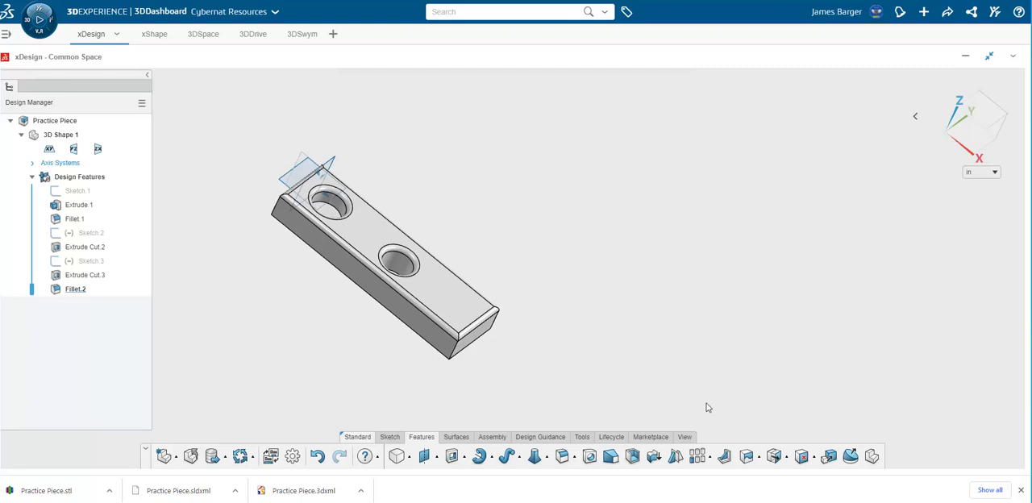
click(582, 437)
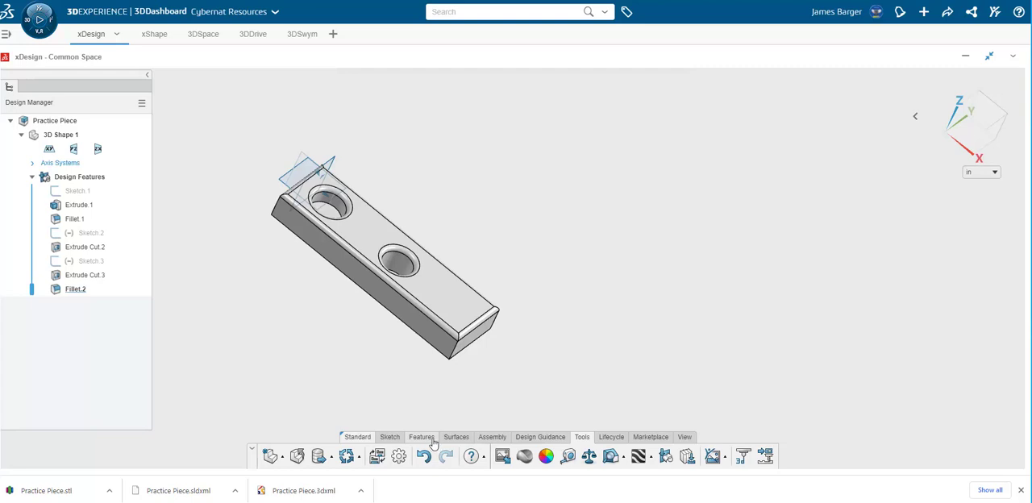
click(392, 437)
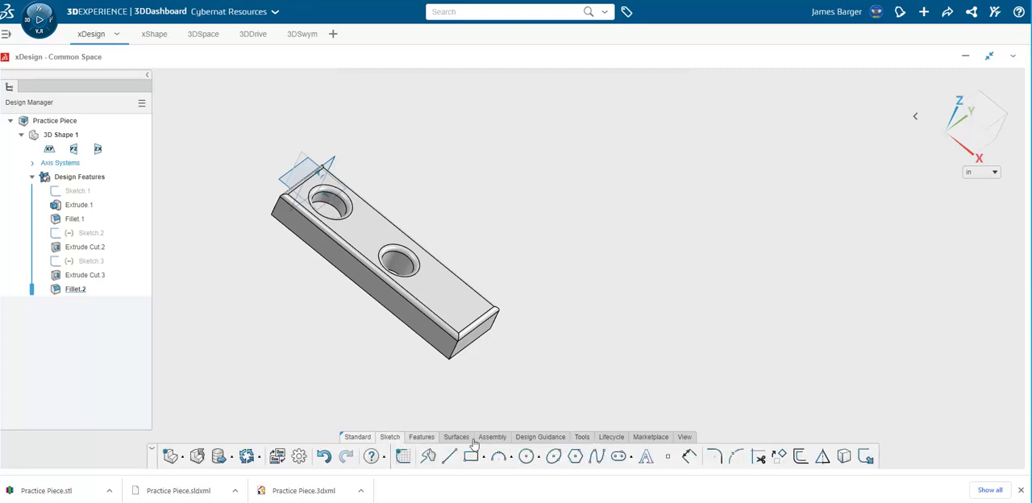
click(422, 438)
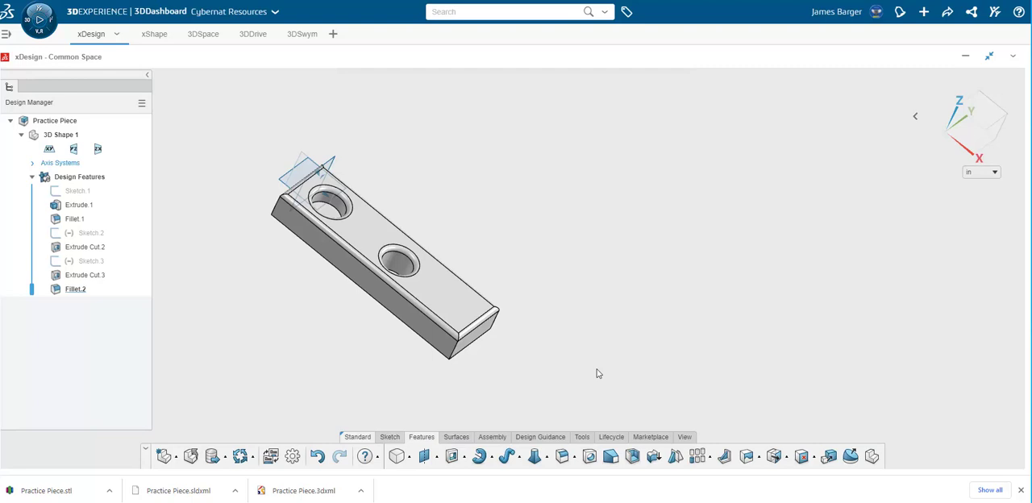